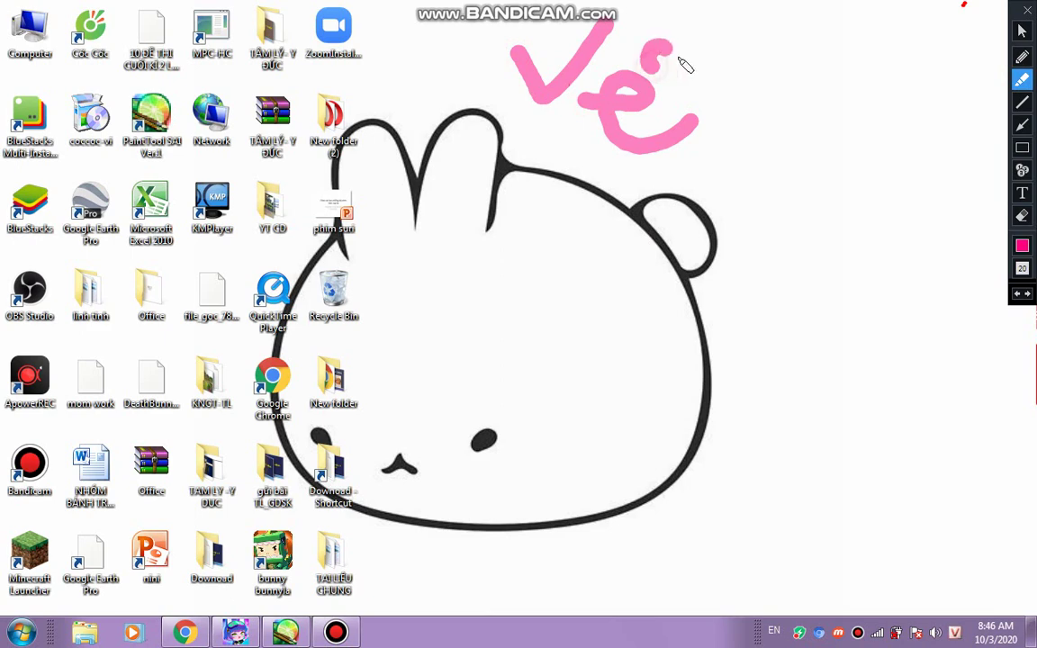
# - Write "Động" with the pink highlighter on the desktop, below the word "Vẽ"
pyautogui.moveTo(568, 272)
pyautogui.mouseDown()
pyautogui.moveTo(555, 310)
pyautogui.moveTo(578, 250)
pyautogui.moveTo(628, 270)
pyautogui.moveTo(587, 301)
pyautogui.mouseUp()
pyautogui.moveTo(524, 283); pyautogui.dragTo(585, 286)
pyautogui.moveTo(673, 280)
pyautogui.mouseDown()
pyautogui.moveTo(685, 270)
pyautogui.moveTo(694, 310)
pyautogui.mouseUp()
pyautogui.moveTo(719, 268)
pyautogui.mouseDown()
pyautogui.moveTo(748, 306)
pyautogui.moveTo(761, 279)
pyautogui.moveTo(778, 303)
pyautogui.moveTo(795, 281)
pyautogui.moveTo(788, 291)
pyautogui.moveTo(826, 300)
pyautogui.moveTo(824, 286)
pyautogui.moveTo(851, 394)
pyautogui.moveTo(832, 434)
pyautogui.moveTo(882, 340)
pyautogui.mouseUp()
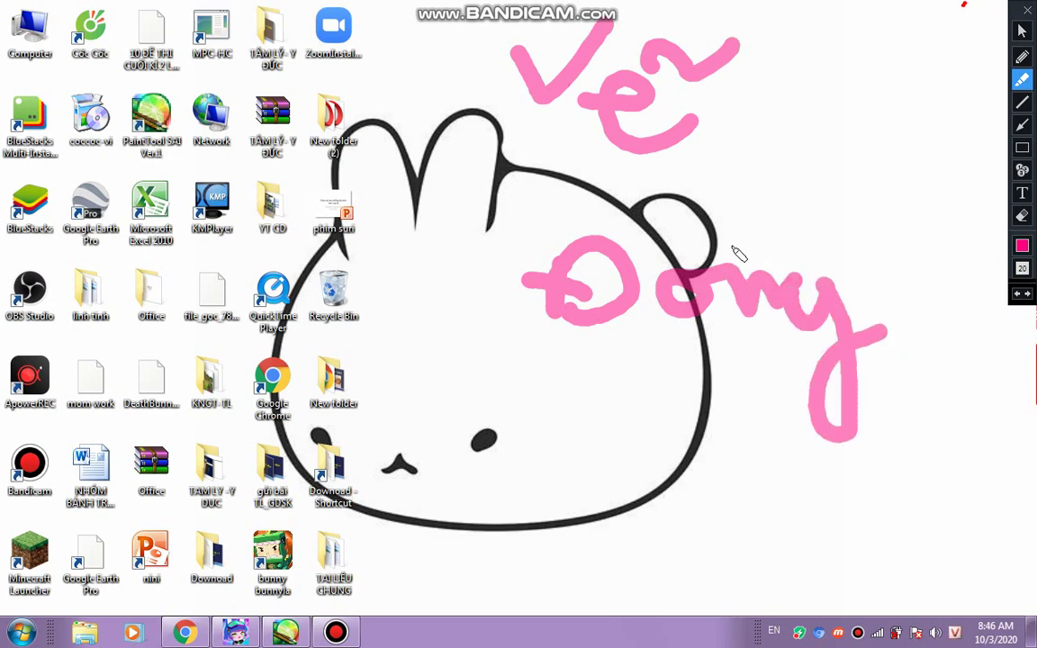
pyautogui.moveTo(737, 245); pyautogui.dragTo(632, 232)
pyautogui.click(675, 334)
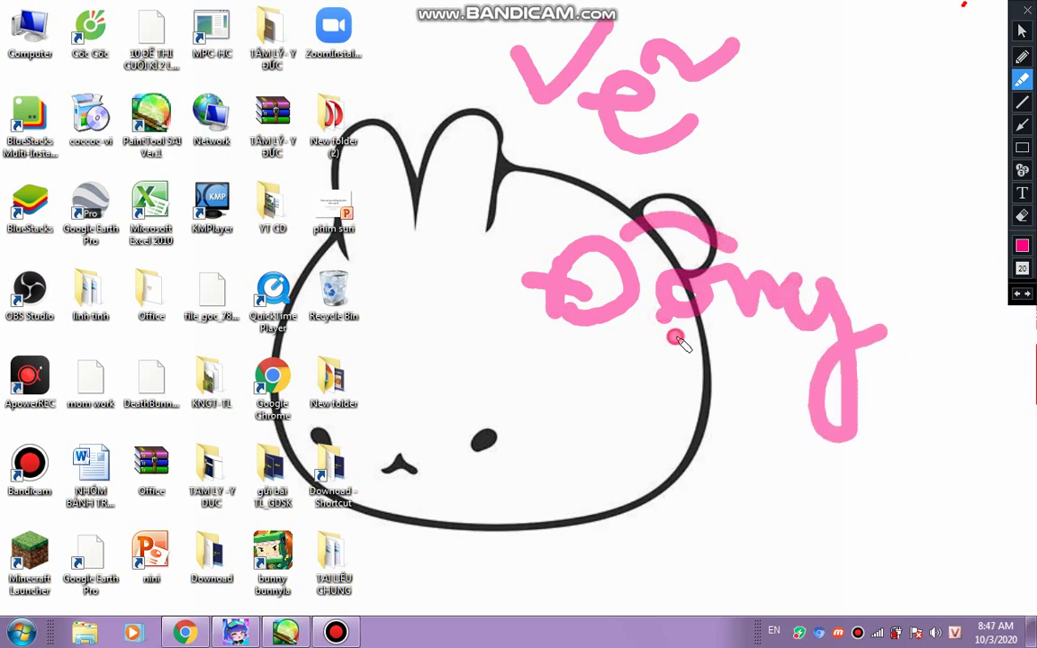
# - Write "Vật" with the pink highlighter on the desktop, below the word "Động"
pyautogui.moveTo(618, 447)
pyautogui.mouseDown()
pyautogui.moveTo(614, 512)
pyautogui.moveTo(626, 521)
pyautogui.moveTo(641, 520)
pyautogui.moveTo(702, 443)
pyautogui.mouseUp()
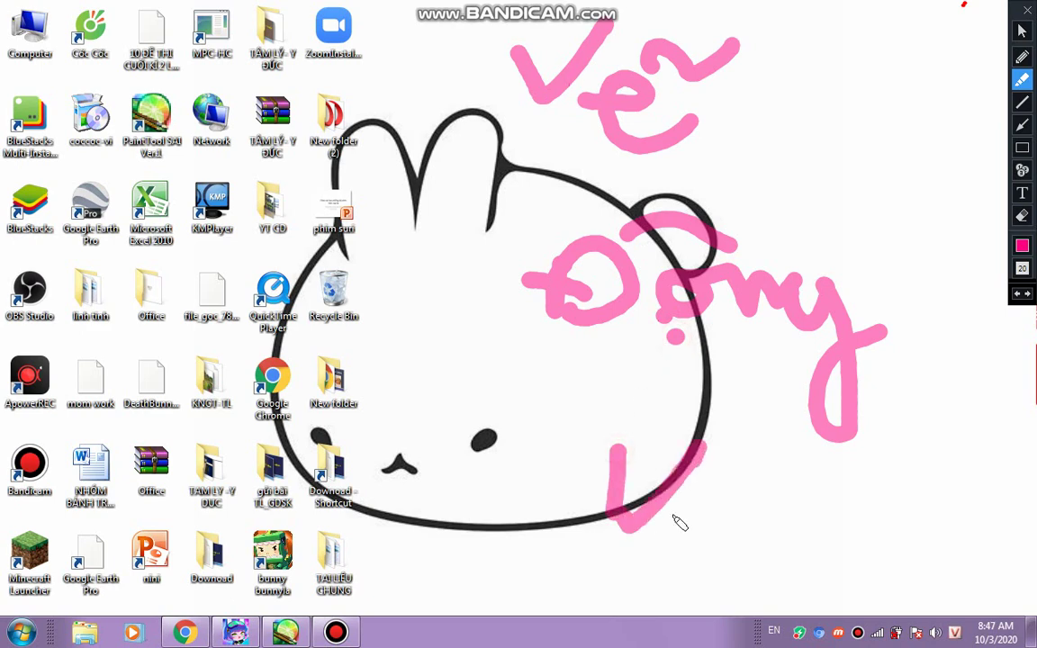
pyautogui.moveTo(734, 502)
pyautogui.mouseDown()
pyautogui.moveTo(732, 535)
pyautogui.moveTo(768, 551)
pyautogui.mouseUp()
pyautogui.click(778, 500)
pyautogui.moveTo(778, 500); pyautogui.dragTo(776, 547)
pyautogui.moveTo(807, 512); pyautogui.dragTo(776, 521)
pyautogui.moveTo(750, 466)
pyautogui.mouseDown()
pyautogui.moveTo(731, 444)
pyautogui.moveTo(710, 473)
pyautogui.mouseUp()
pyautogui.click(702, 553)
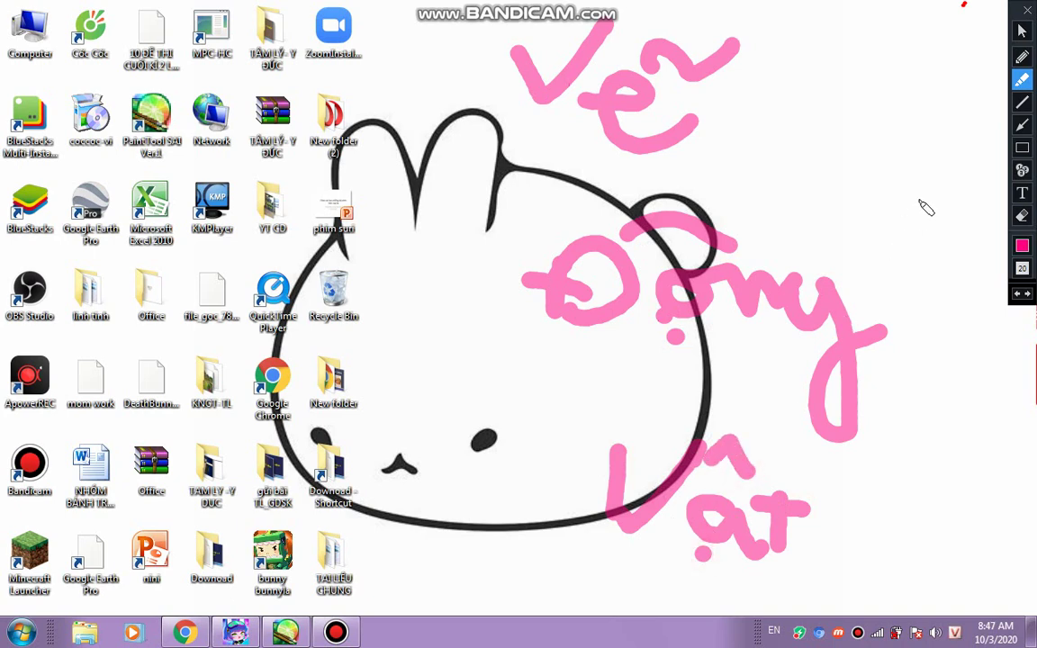
# - Erase all of the "Vẽ Động Vật" handwriting from the desktop
pyautogui.click(1021, 215)
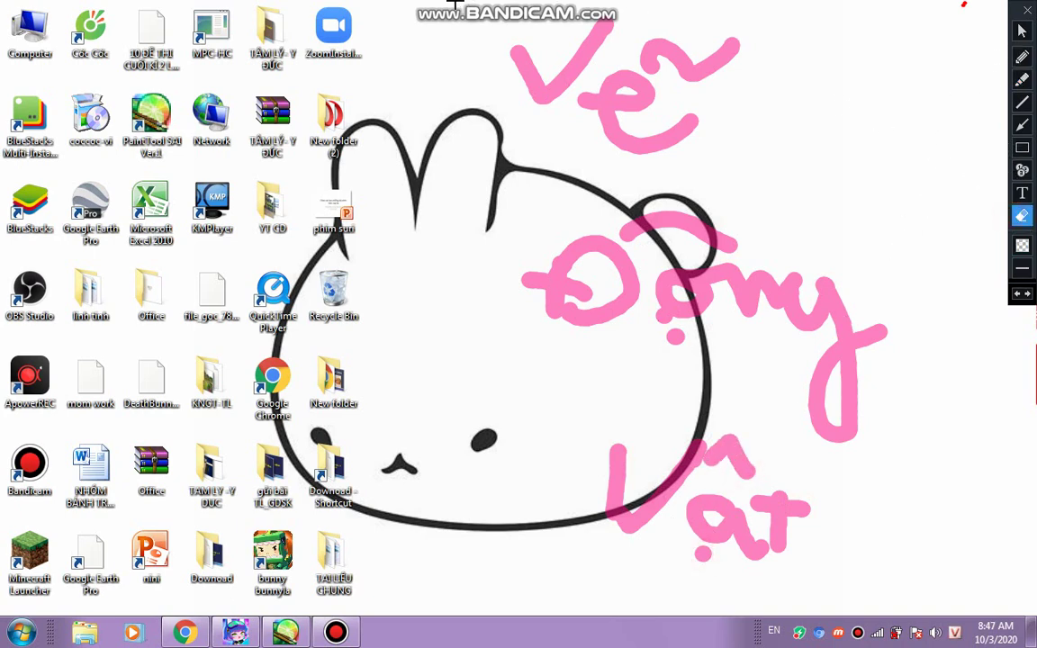
pyautogui.moveTo(859, 10)
pyautogui.mouseDown()
pyautogui.moveTo(878, 609)
pyautogui.moveTo(929, 577)
pyautogui.mouseUp()
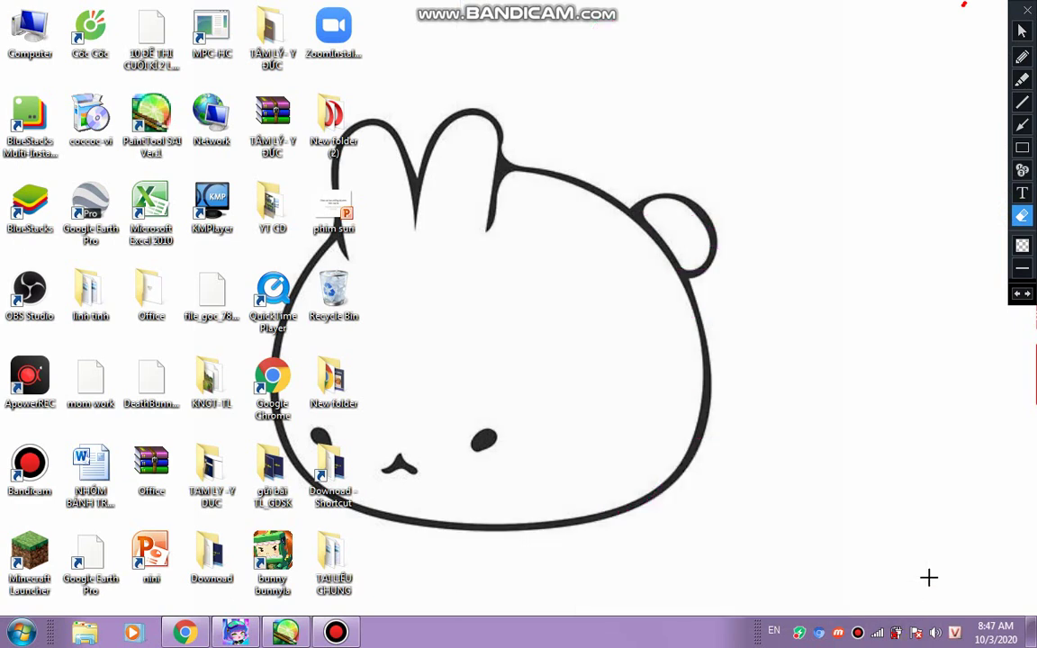
pyautogui.moveTo(675, 8)
# - Write "neu" with the pink highlighter on the desktop and erase it again
pyautogui.click(1022, 79)
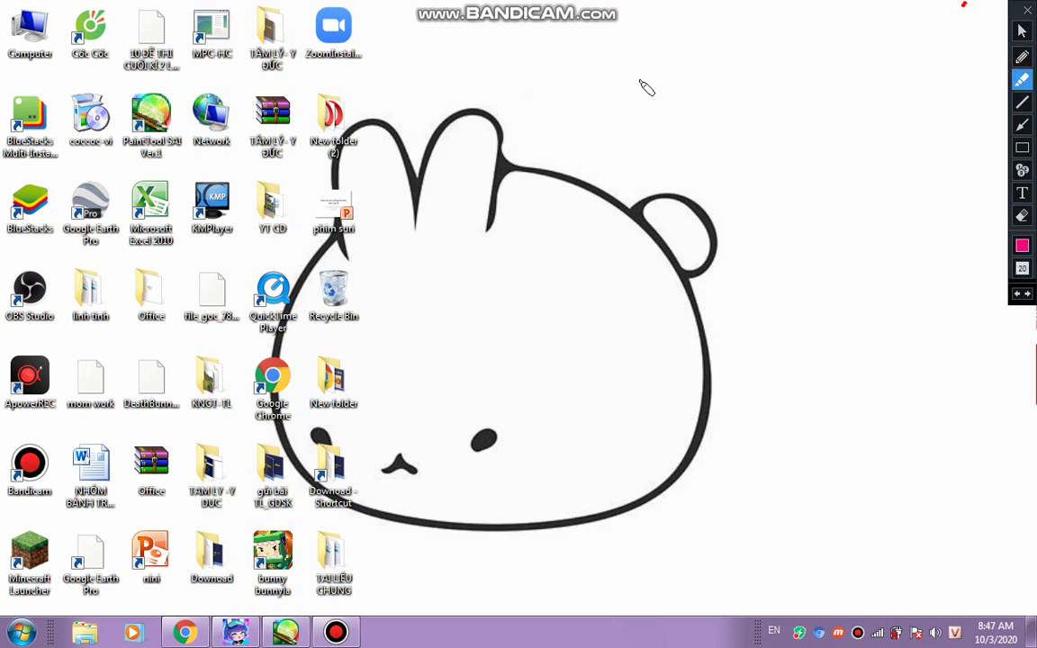
pyautogui.moveTo(558, 46)
pyautogui.mouseDown()
pyautogui.moveTo(558, 81)
pyautogui.moveTo(576, 38)
pyautogui.moveTo(603, 80)
pyautogui.moveTo(642, 93)
pyautogui.moveTo(671, 55)
pyautogui.moveTo(645, 79)
pyautogui.moveTo(713, 108)
pyautogui.moveTo(736, 101)
pyautogui.moveTo(742, 129)
pyautogui.moveTo(784, 88)
pyautogui.moveTo(791, 130)
pyautogui.mouseUp()
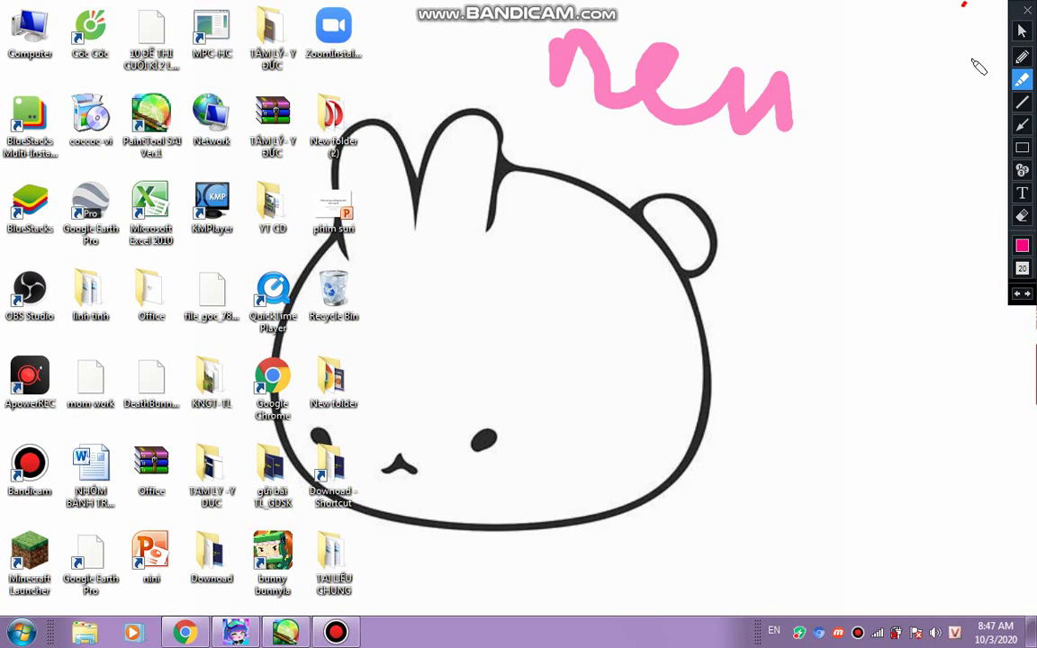
pyautogui.click(1022, 216)
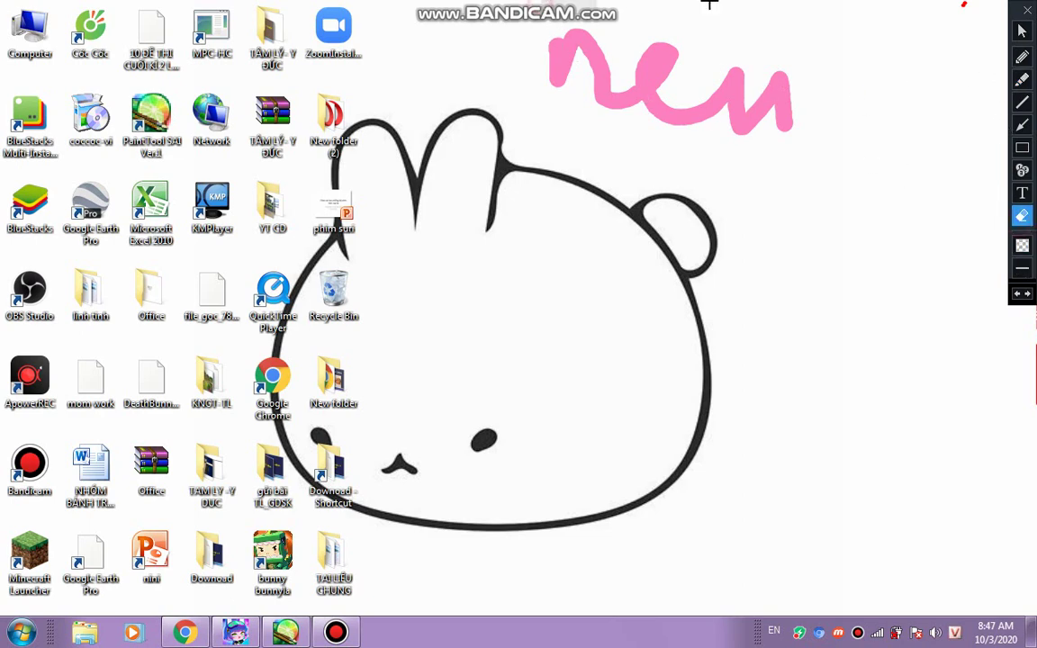
pyautogui.click(766, 112)
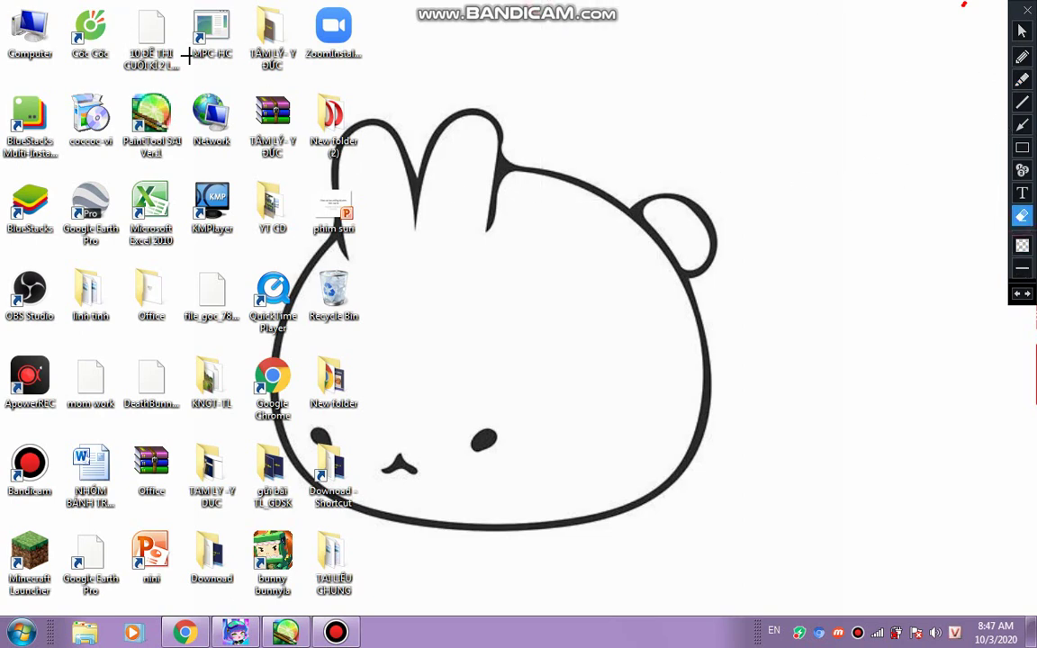
# - Write "go thui" on two lines with the pink highlighter on the desktop and erase it again
pyautogui.click(1022, 80)
pyautogui.moveTo(759, 95)
pyautogui.mouseDown()
pyautogui.moveTo(669, 149)
pyautogui.moveTo(761, 123)
pyautogui.moveTo(737, 259)
pyautogui.moveTo(781, 183)
pyautogui.moveTo(787, 122)
pyautogui.moveTo(885, 153)
pyautogui.moveTo(814, 196)
pyautogui.mouseUp()
pyautogui.moveTo(764, 333)
pyautogui.mouseDown()
pyautogui.moveTo(769, 402)
pyautogui.moveTo(731, 374)
pyautogui.mouseUp()
pyautogui.moveTo(827, 327)
pyautogui.mouseDown()
pyautogui.moveTo(835, 390)
pyautogui.moveTo(861, 376)
pyautogui.moveTo(888, 428)
pyautogui.moveTo(913, 385)
pyautogui.moveTo(931, 426)
pyautogui.moveTo(946, 399)
pyautogui.moveTo(960, 430)
pyautogui.moveTo(990, 435)
pyautogui.mouseUp()
pyautogui.click(969, 367)
pyautogui.click(1022, 216)
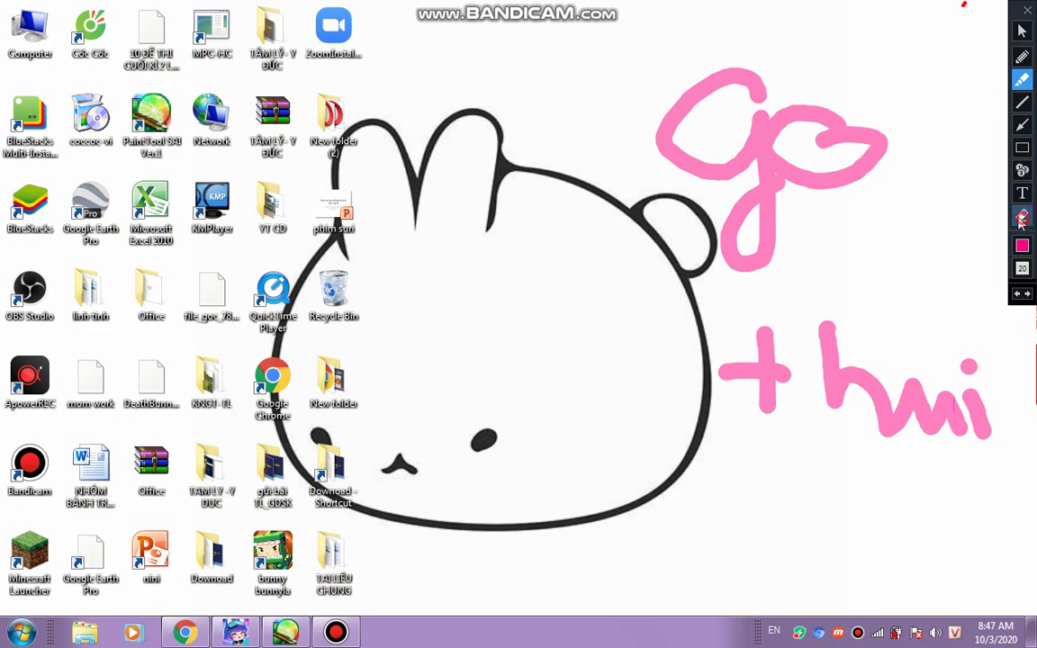
pyautogui.moveTo(927, 168)
pyautogui.mouseDown()
pyautogui.moveTo(982, 461)
pyautogui.moveTo(1010, 471)
pyautogui.mouseUp()
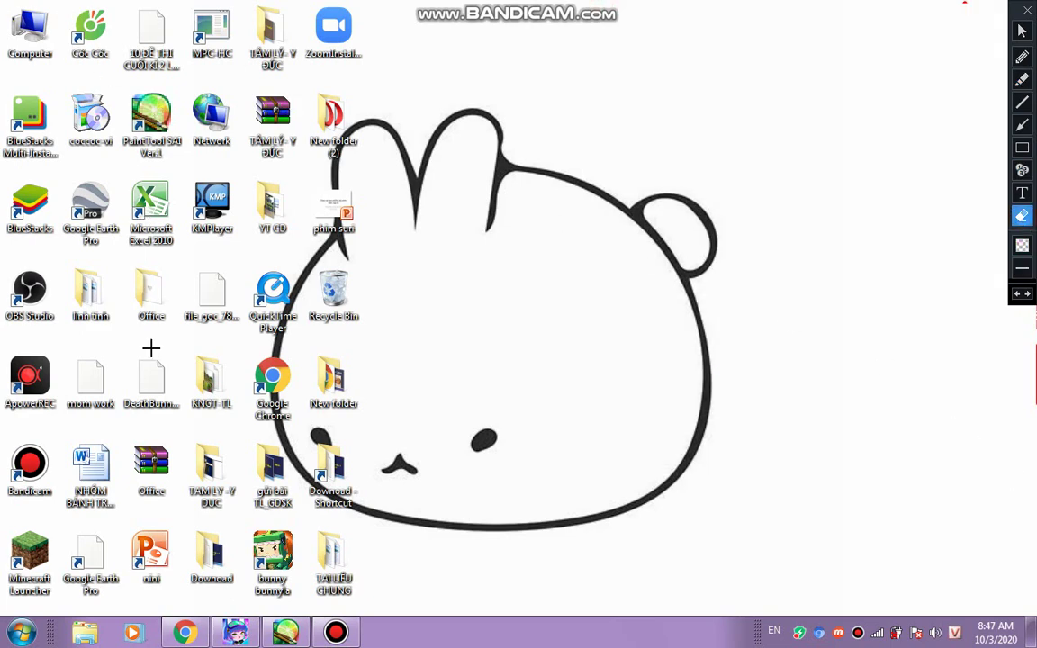
# - Switch to PaintTool SAI and create a new 1600 x 1200 canvas
pyautogui.click(1021, 32)
pyautogui.click(285, 633)
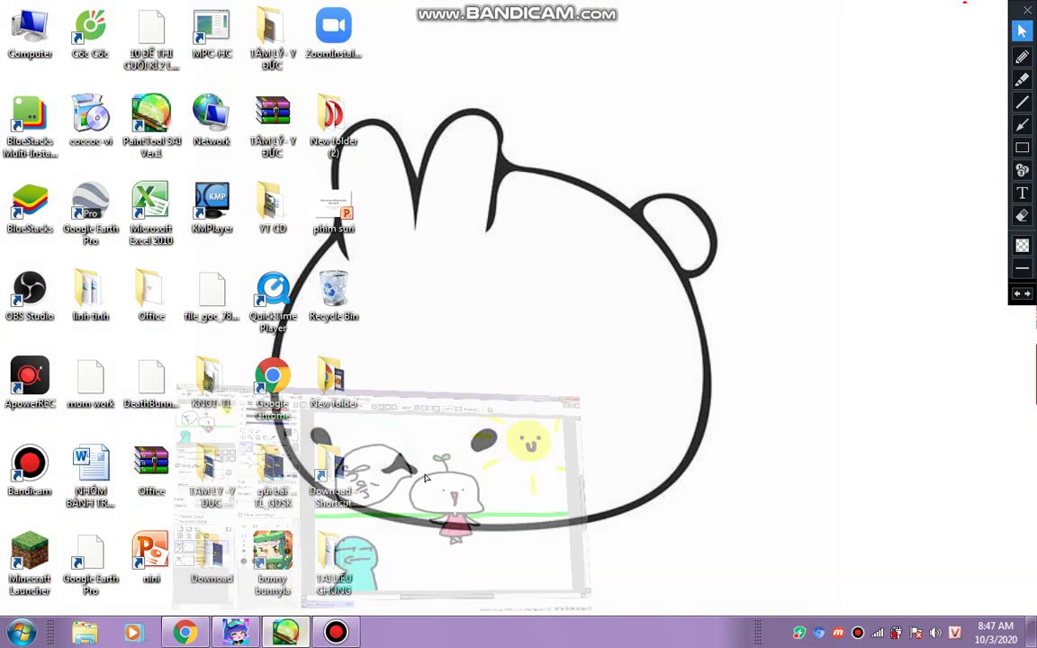
pyautogui.click(34, 29)
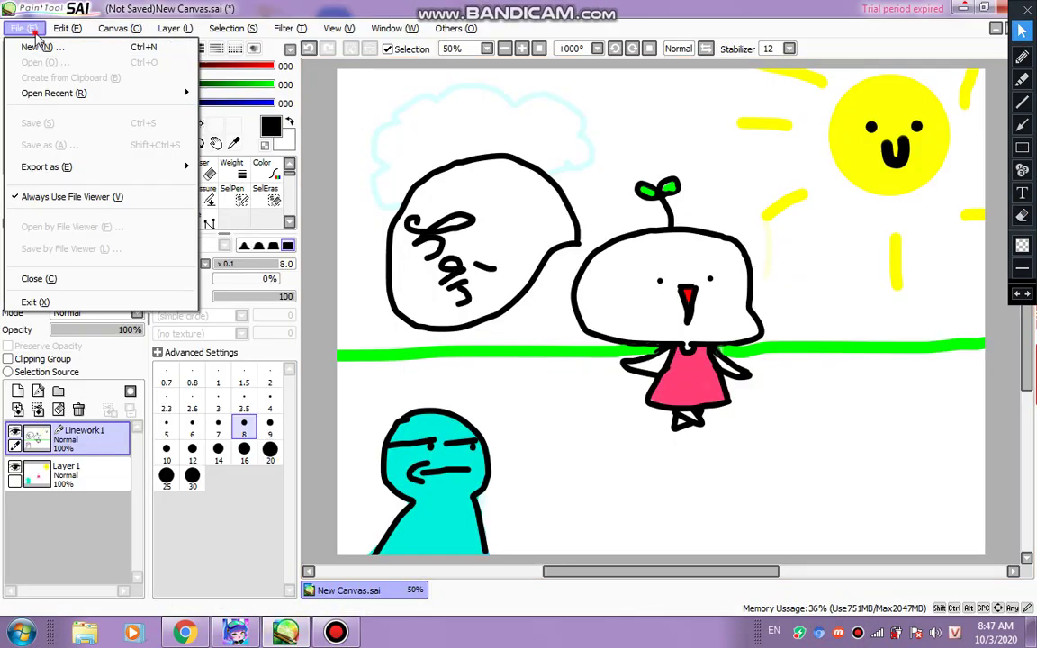
pyautogui.click(42, 57)
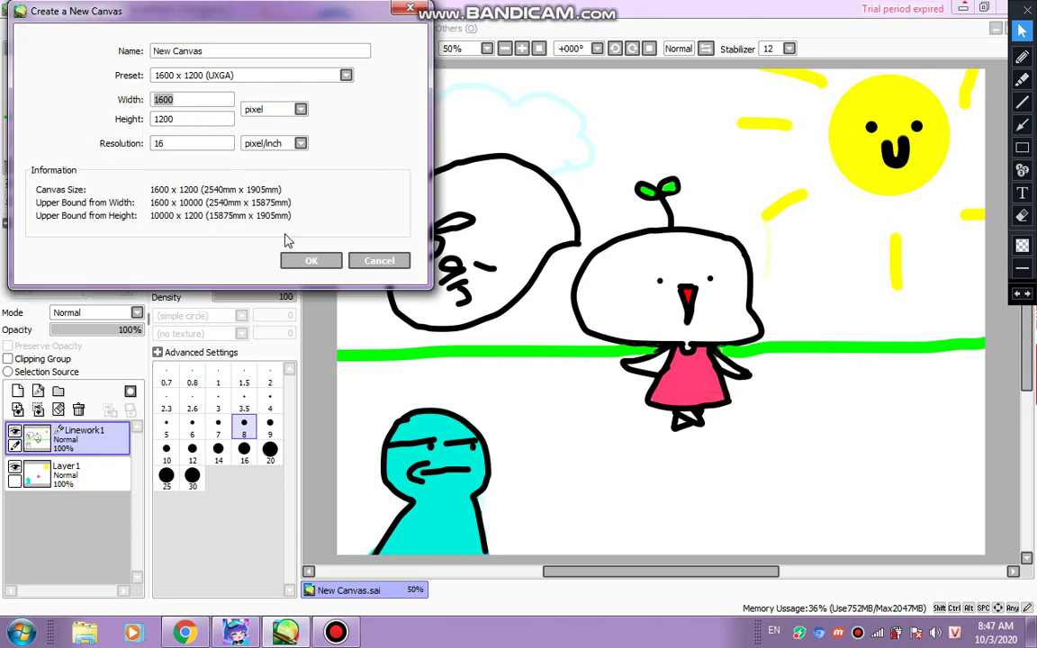
pyautogui.click(309, 260)
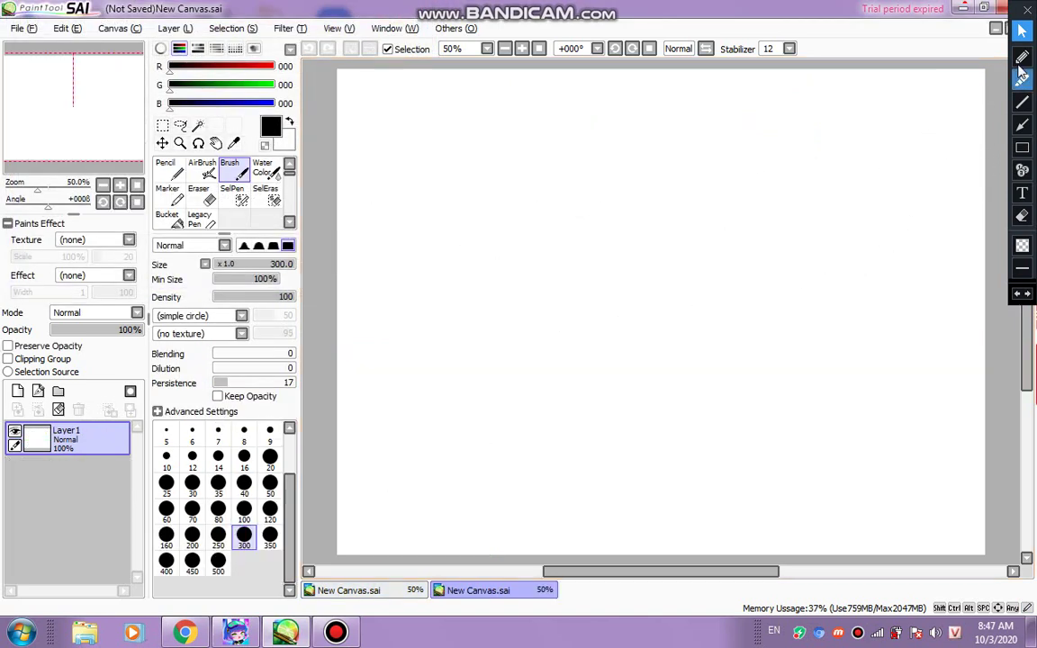
# - Write the heading "Con thỏ" over the blank canvas with the red annotation pencil, and return to the normal pointer
pyautogui.click(1022, 56)
pyautogui.moveTo(825, 108)
pyautogui.mouseDown()
pyautogui.moveTo(799, 142)
pyautogui.moveTo(843, 123)
pyautogui.moveTo(820, 141)
pyautogui.moveTo(838, 142)
pyautogui.moveTo(832, 126)
pyautogui.moveTo(865, 111)
pyautogui.moveTo(872, 141)
pyautogui.moveTo(902, 153)
pyautogui.mouseUp()
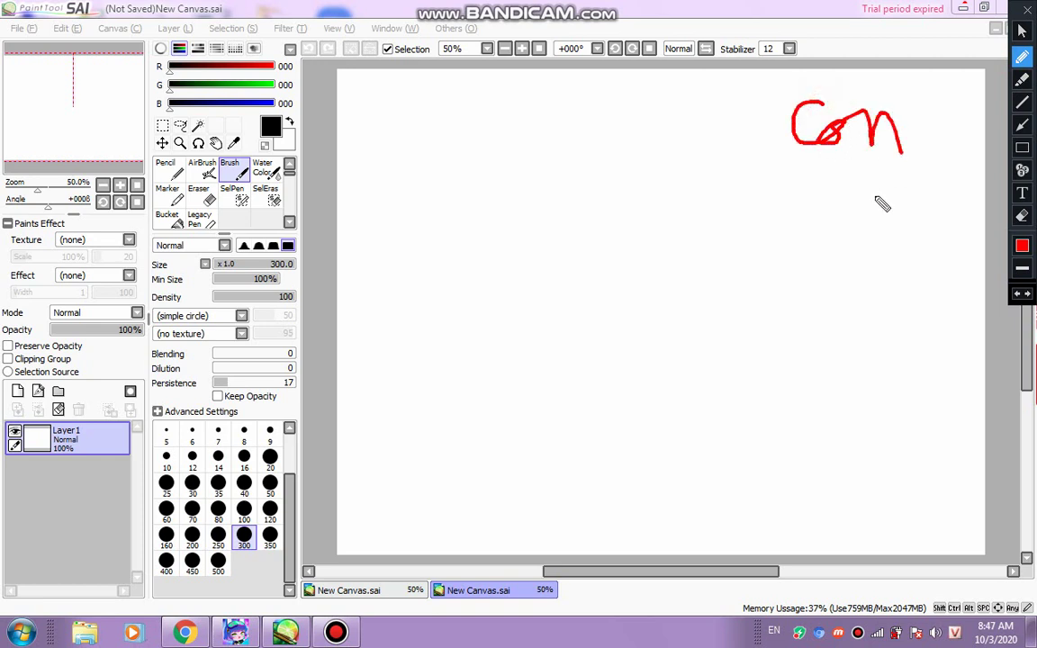
pyautogui.moveTo(822, 214)
pyautogui.mouseDown()
pyautogui.moveTo(822, 254)
pyautogui.moveTo(815, 223)
pyautogui.moveTo(846, 229)
pyautogui.moveTo(847, 254)
pyautogui.moveTo(857, 240)
pyautogui.moveTo(873, 258)
pyautogui.moveTo(900, 247)
pyautogui.mouseUp()
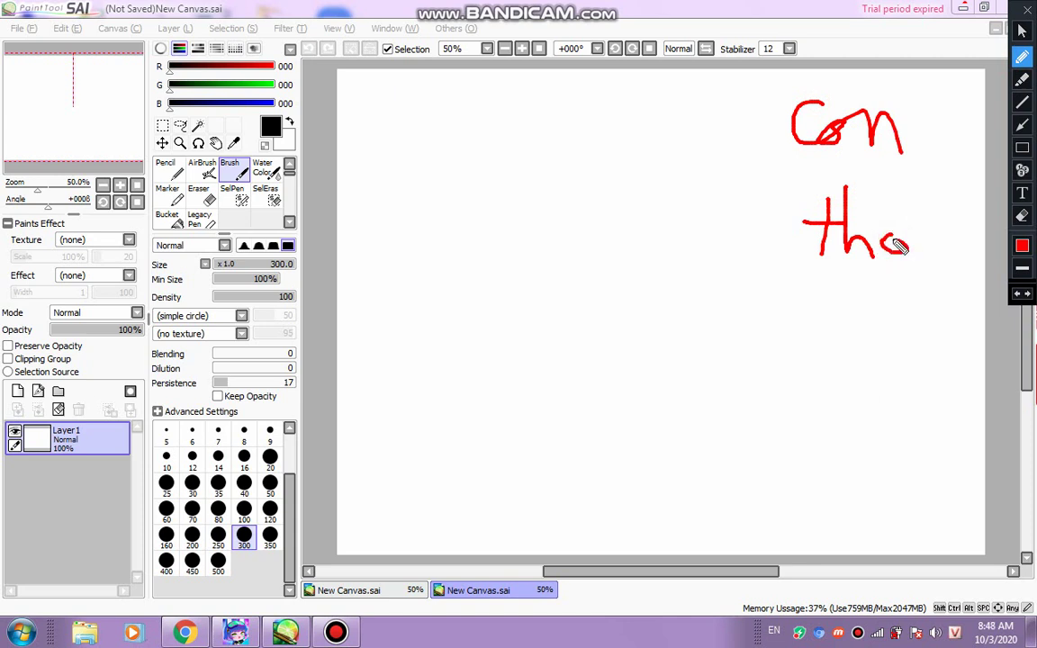
pyautogui.moveTo(883, 196); pyautogui.dragTo(878, 218)
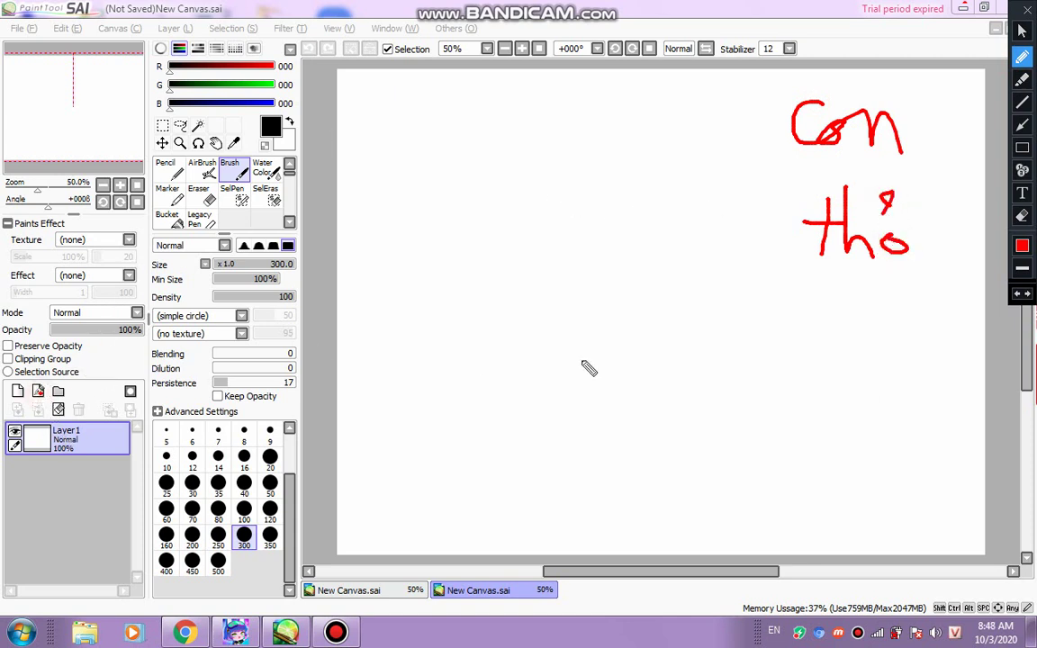
pyautogui.hotkey('ctrl', 'shift', '1')
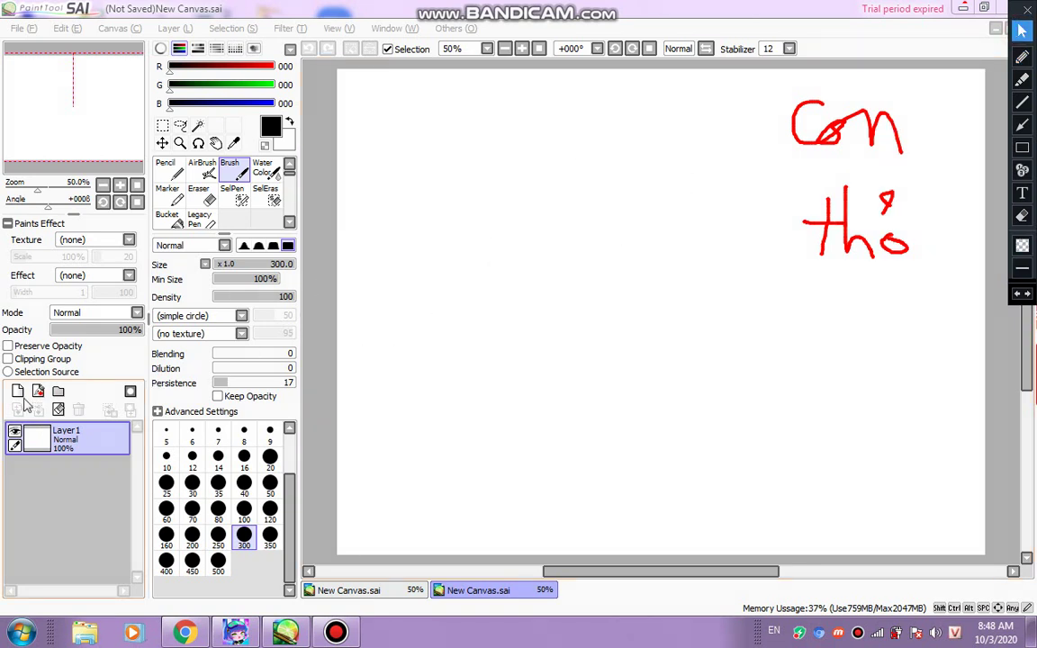
# - Add a linework layer above Layer1
pyautogui.click(18, 411)
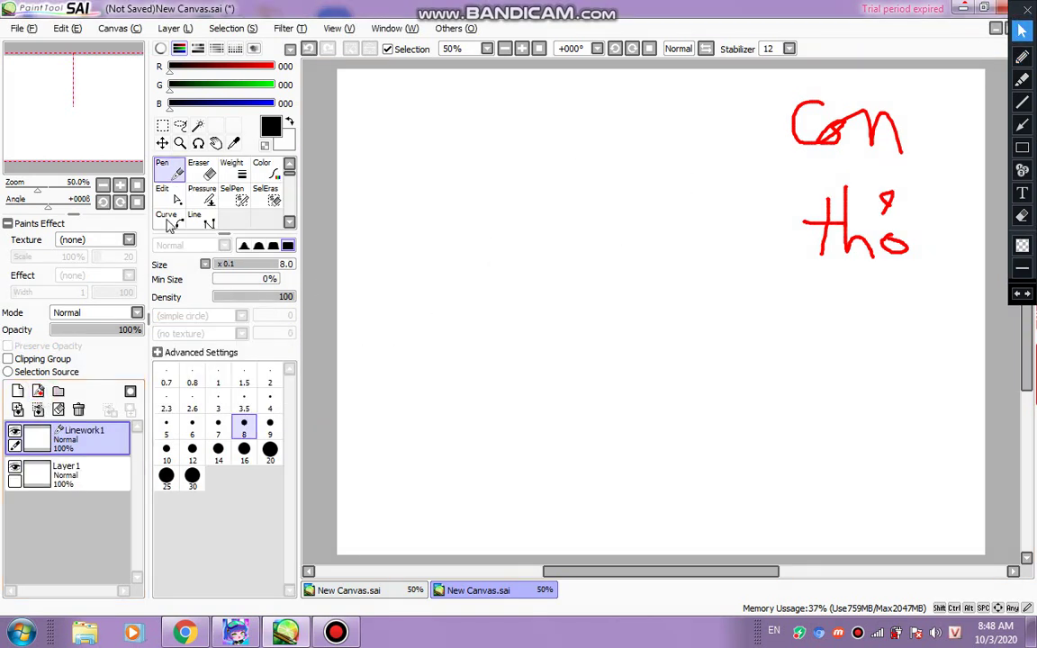
pyautogui.moveTo(599, 267); pyautogui.dragTo(606, 277)
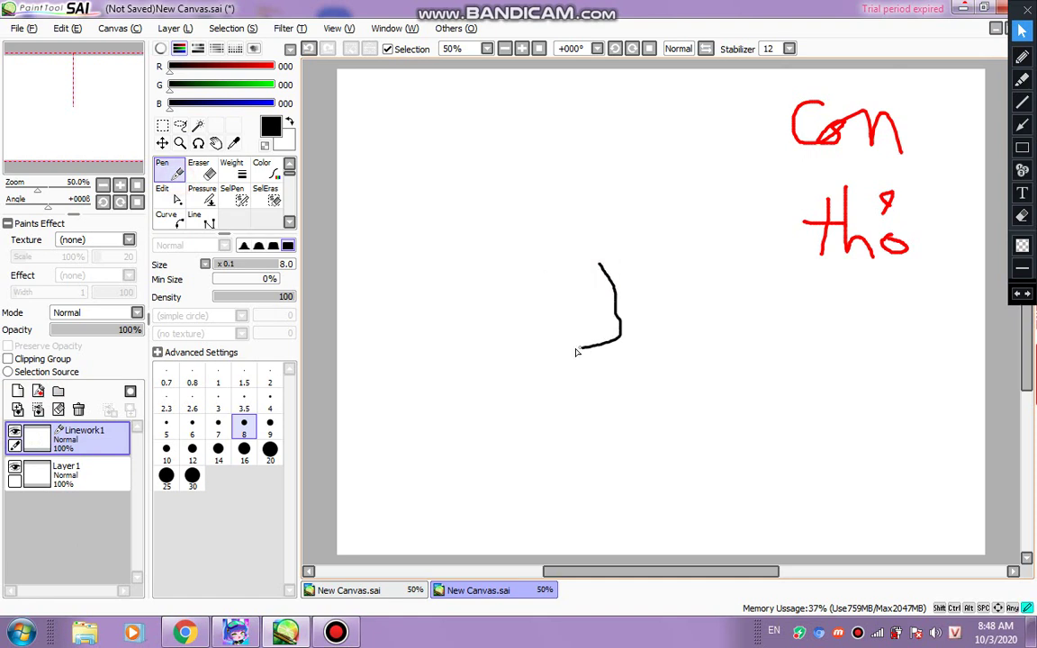
pyautogui.click(308, 49)
pyautogui.click(309, 49)
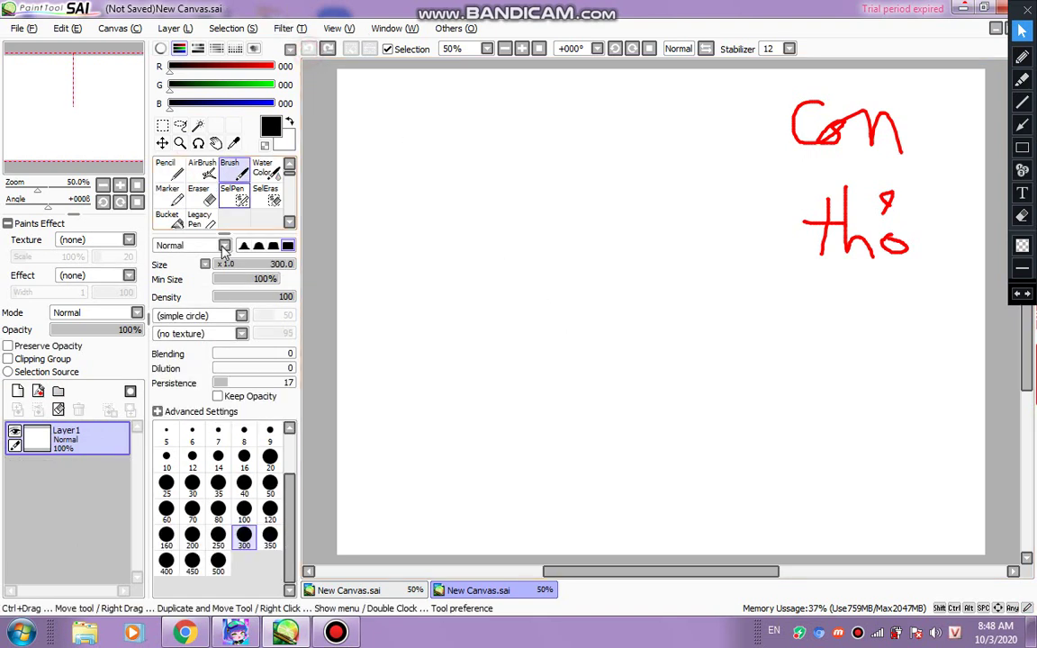
pyautogui.click(326, 49)
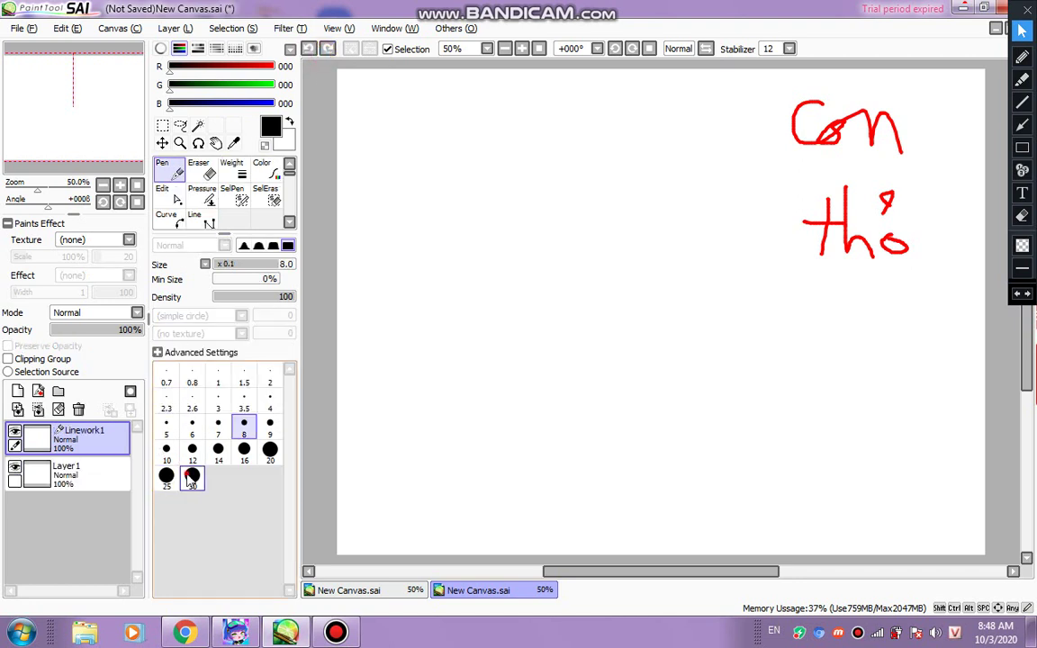
# - Draw the rabbit's head outline with two ears, dot eyes and a V-shaped mouth, using the linework Pen at size 14
pyautogui.click(218, 450)
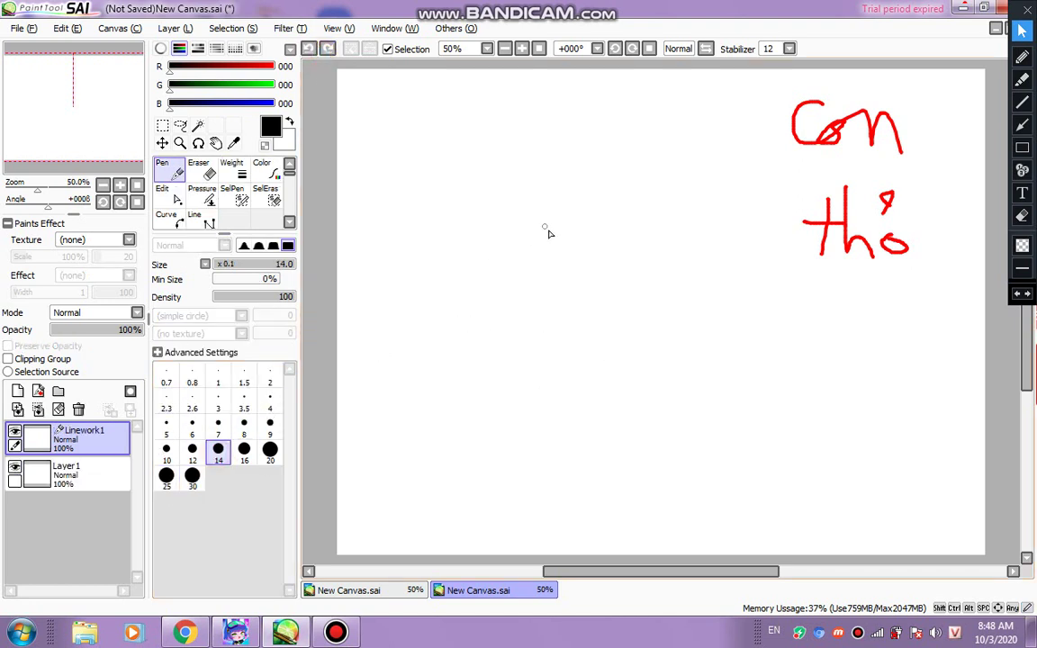
pyautogui.moveTo(566, 252); pyautogui.dragTo(572, 301)
pyautogui.moveTo(580, 339); pyautogui.dragTo(441, 347)
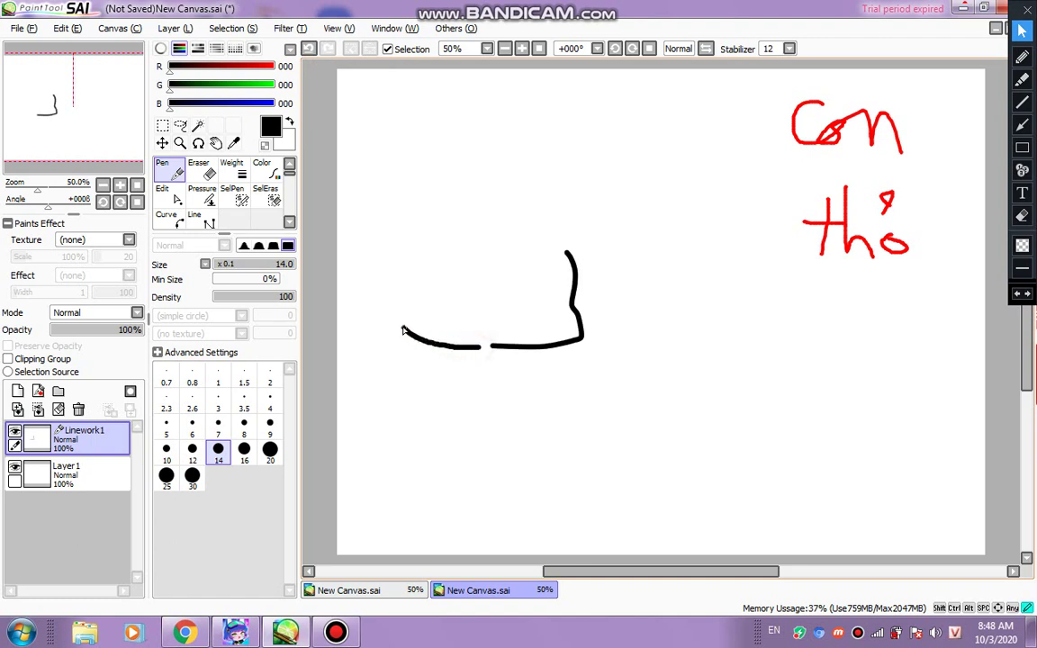
pyautogui.moveTo(419, 260)
pyautogui.mouseDown()
pyautogui.moveTo(458, 247)
pyautogui.moveTo(425, 173)
pyautogui.mouseUp()
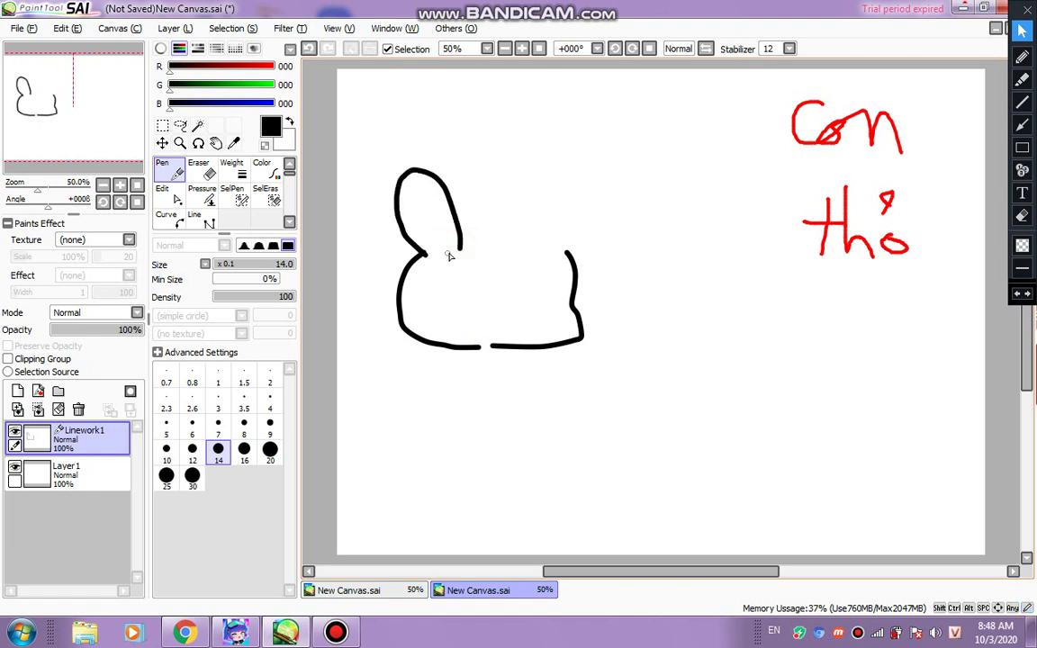
pyautogui.moveTo(461, 250)
pyautogui.mouseDown()
pyautogui.moveTo(519, 252)
pyautogui.moveTo(547, 189)
pyautogui.moveTo(593, 192)
pyautogui.mouseUp()
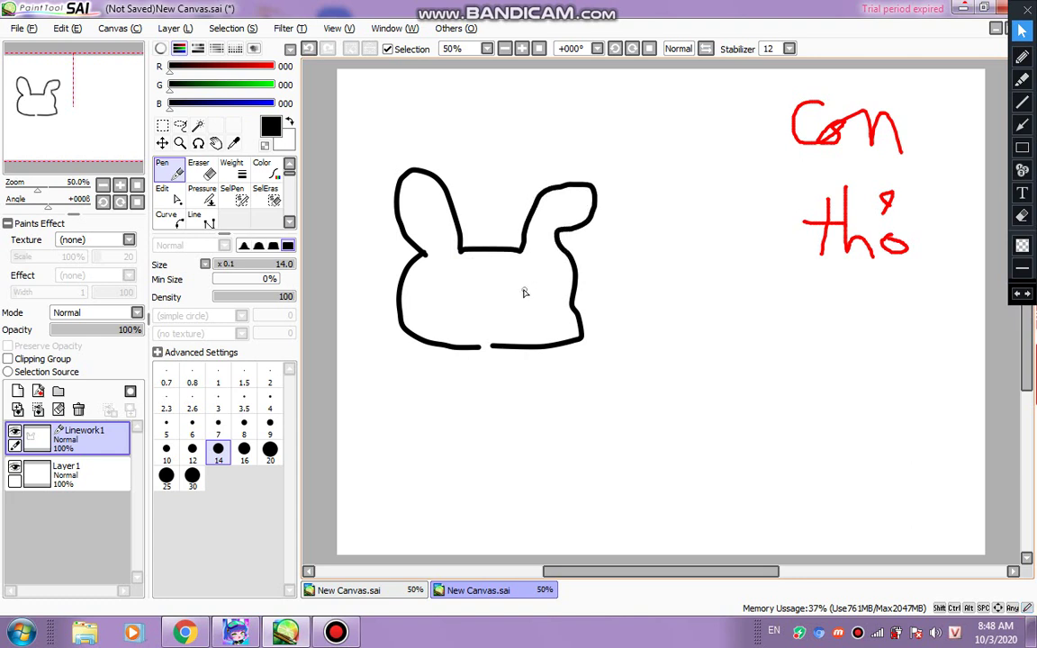
pyautogui.click(468, 291)
pyautogui.moveTo(501, 294); pyautogui.dragTo(494, 326)
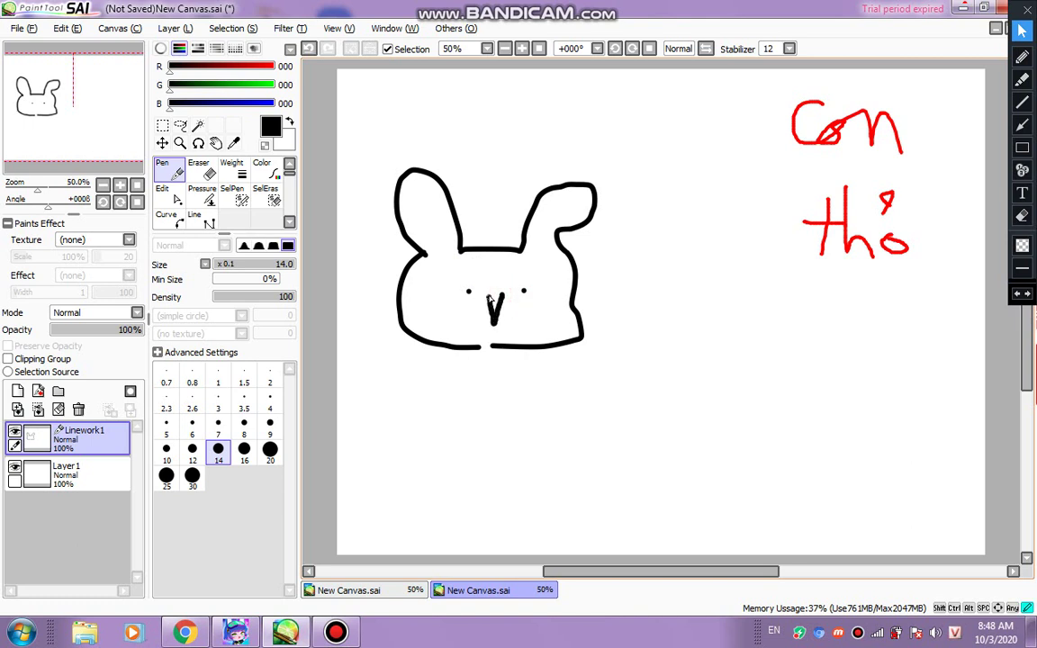
# - Draw the rabbit's body with a small tail and an outstretched arm ending in a thumbs-up hand
pyautogui.moveTo(501, 347)
pyautogui.mouseDown()
pyautogui.moveTo(524, 401)
pyautogui.moveTo(513, 412)
pyautogui.moveTo(458, 408)
pyautogui.moveTo(474, 350)
pyautogui.moveTo(448, 385)
pyautogui.mouseUp()
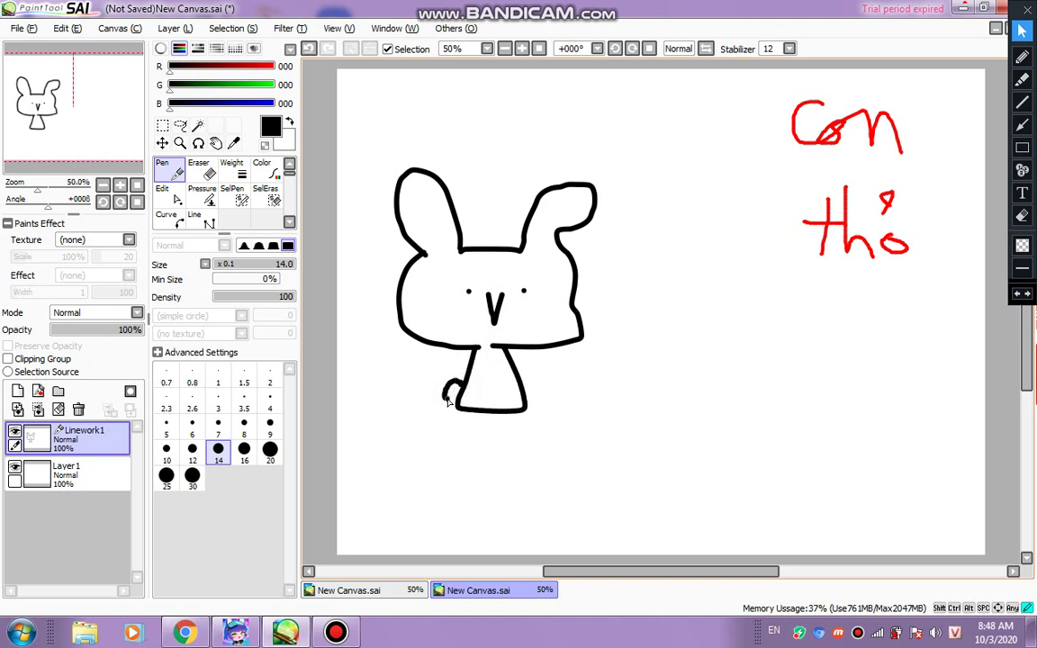
pyautogui.moveTo(628, 347)
pyautogui.mouseDown()
pyautogui.moveTo(612, 395)
pyautogui.moveTo(636, 397)
pyautogui.moveTo(648, 377)
pyautogui.moveTo(649, 327)
pyautogui.mouseUp()
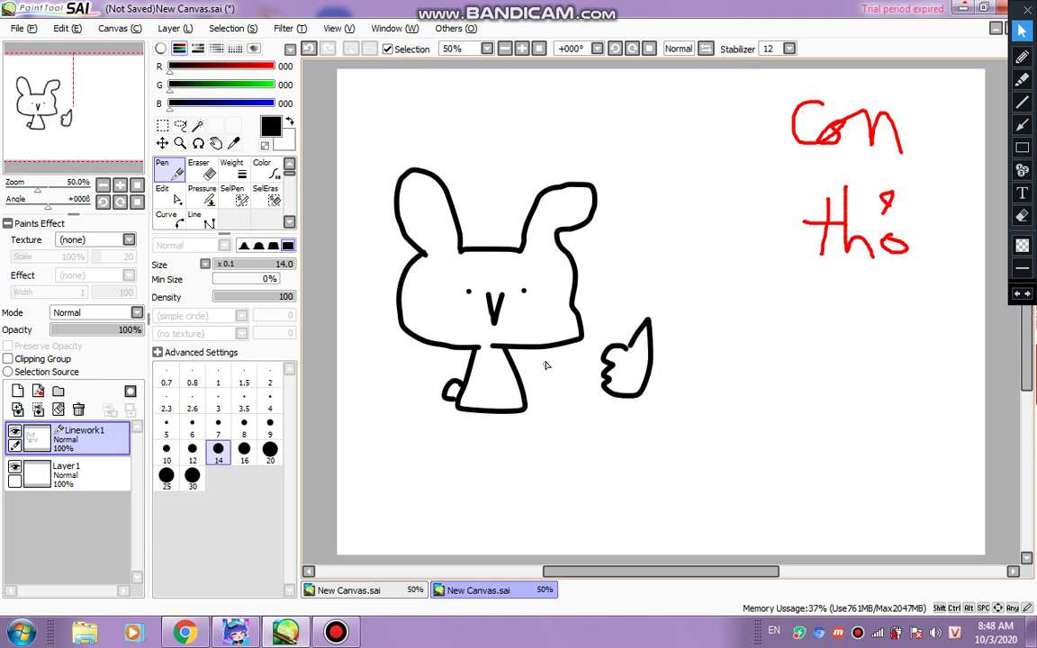
pyautogui.moveTo(507, 358)
pyautogui.mouseDown()
pyautogui.moveTo(603, 361)
pyautogui.moveTo(524, 383)
pyautogui.mouseUp()
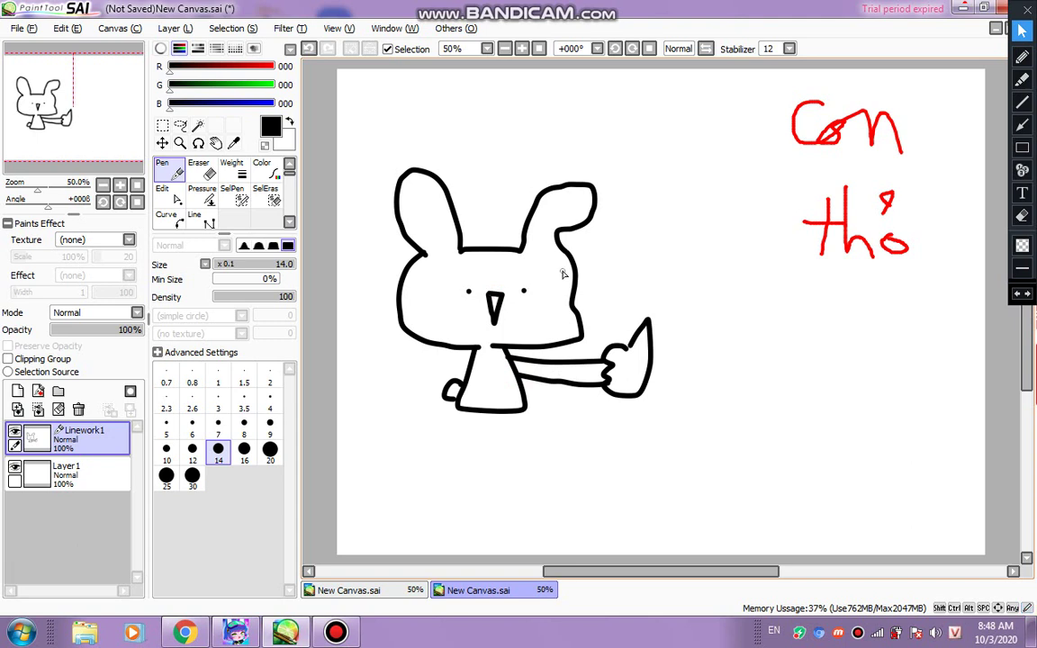
# - Draw a large speech bubble beside the rabbit's head and write "KKKKK" inside it
pyautogui.moveTo(580, 261)
pyautogui.mouseDown()
pyautogui.moveTo(658, 186)
pyautogui.moveTo(731, 169)
pyautogui.moveTo(766, 278)
pyautogui.moveTo(706, 360)
pyautogui.moveTo(613, 289)
pyautogui.moveTo(524, 242)
pyautogui.mouseUp()
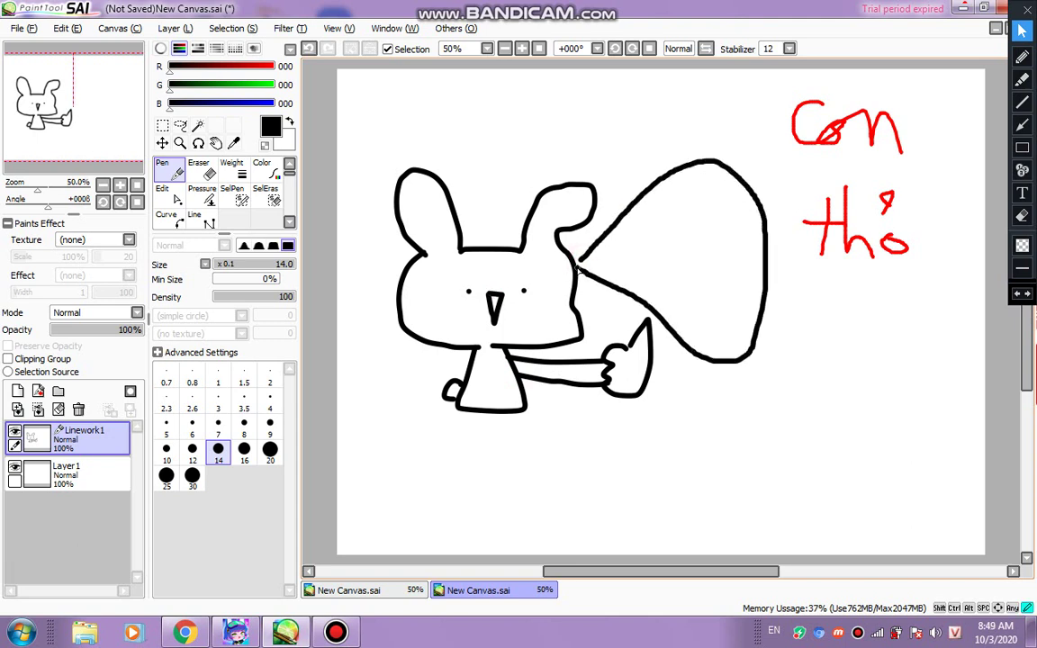
pyautogui.moveTo(623, 245)
pyautogui.mouseDown()
pyautogui.moveTo(636, 275)
pyautogui.moveTo(655, 263)
pyautogui.moveTo(654, 281)
pyautogui.moveTo(669, 253)
pyautogui.moveTo(670, 283)
pyautogui.moveTo(697, 263)
pyautogui.moveTo(711, 286)
pyautogui.moveTo(728, 255)
pyautogui.moveTo(744, 281)
pyautogui.mouseUp()
pyautogui.click(655, 250)
pyautogui.moveTo(746, 268)
pyautogui.mouseDown()
pyautogui.moveTo(759, 249)
pyautogui.moveTo(759, 279)
pyautogui.mouseUp()
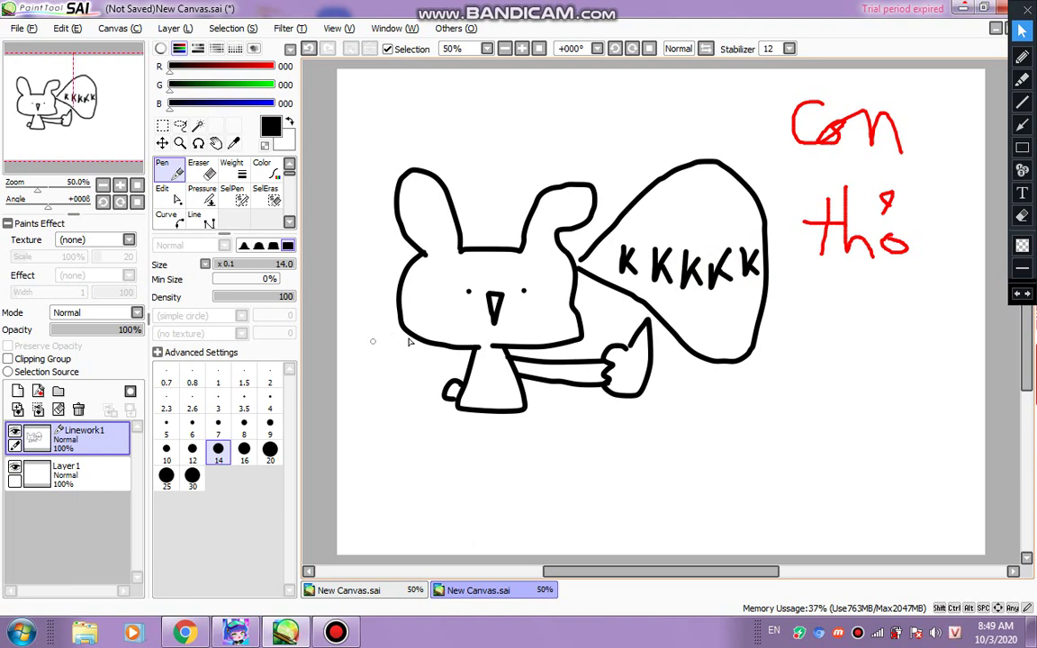
# - Draw a ":)" smiley on the blank canvas area beside the speech bubble
pyautogui.click(847, 321)
pyautogui.click(847, 347)
pyautogui.click(847, 308)
pyautogui.moveTo(850, 306); pyautogui.dragTo(852, 358)
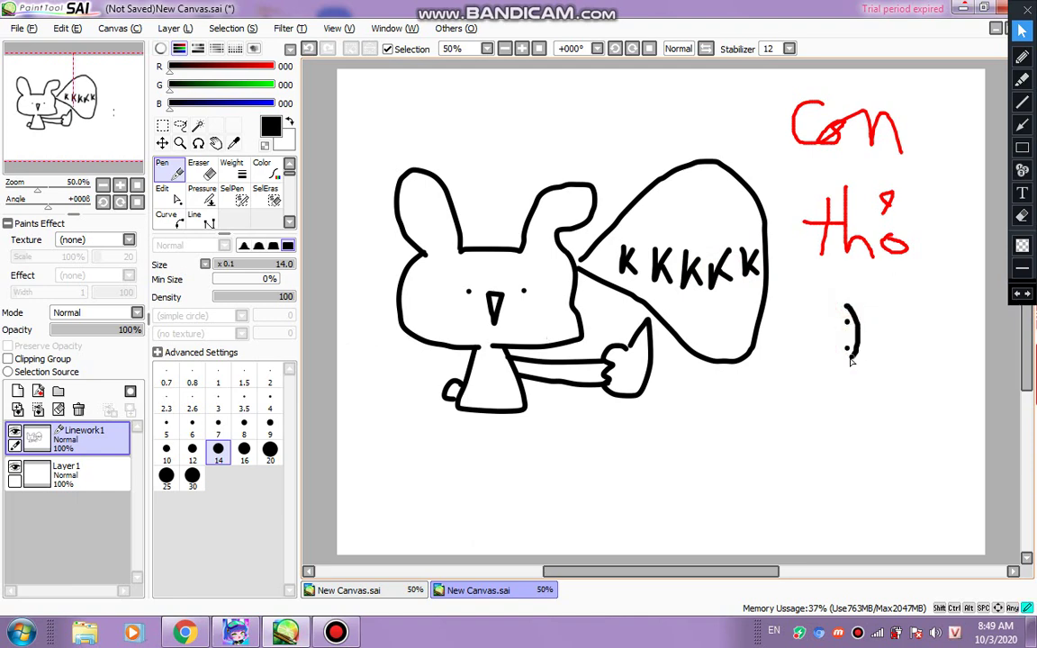
# - Add two more closing parentheses to the smiley and write "nice" on the blank canvas below the thumbs-up hand
pyautogui.click(861, 311)
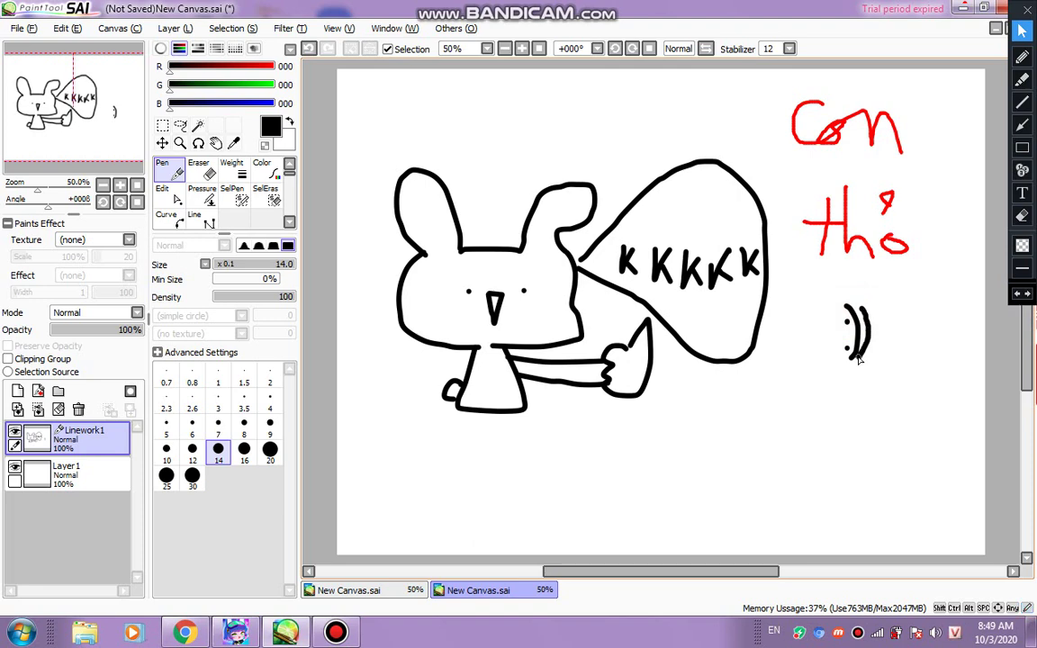
pyautogui.moveTo(878, 309); pyautogui.dragTo(878, 364)
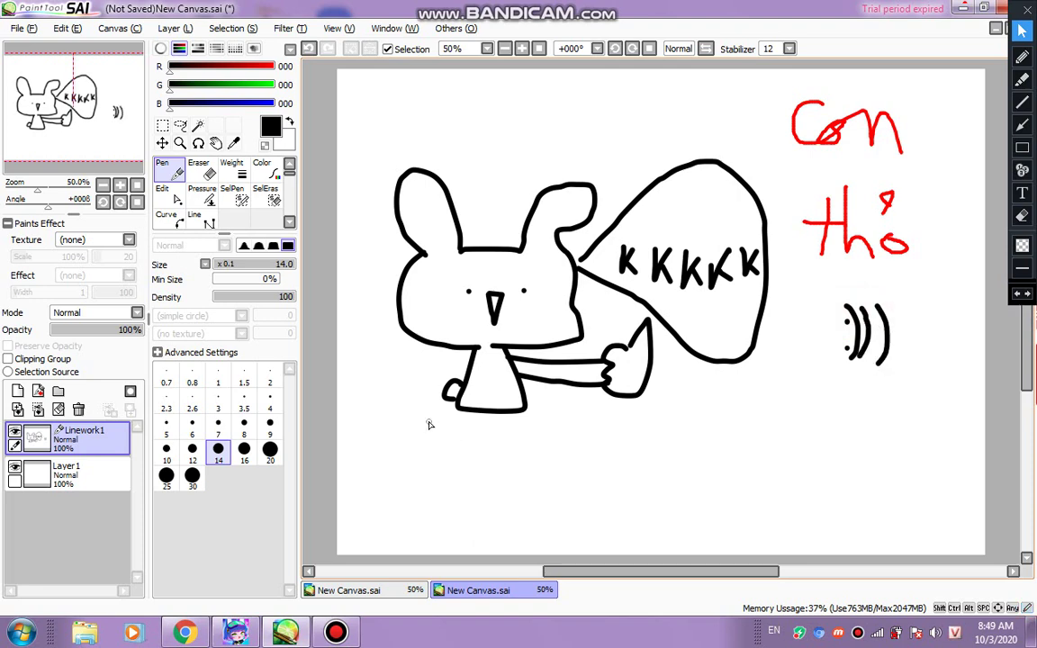
pyautogui.moveTo(596, 463)
pyautogui.mouseDown()
pyautogui.moveTo(627, 490)
pyautogui.moveTo(645, 456)
pyautogui.moveTo(651, 480)
pyautogui.moveTo(679, 471)
pyautogui.moveTo(703, 439)
pyautogui.mouseUp()
pyautogui.click(631, 431)
pyautogui.moveTo(707, 481); pyautogui.dragTo(720, 469)
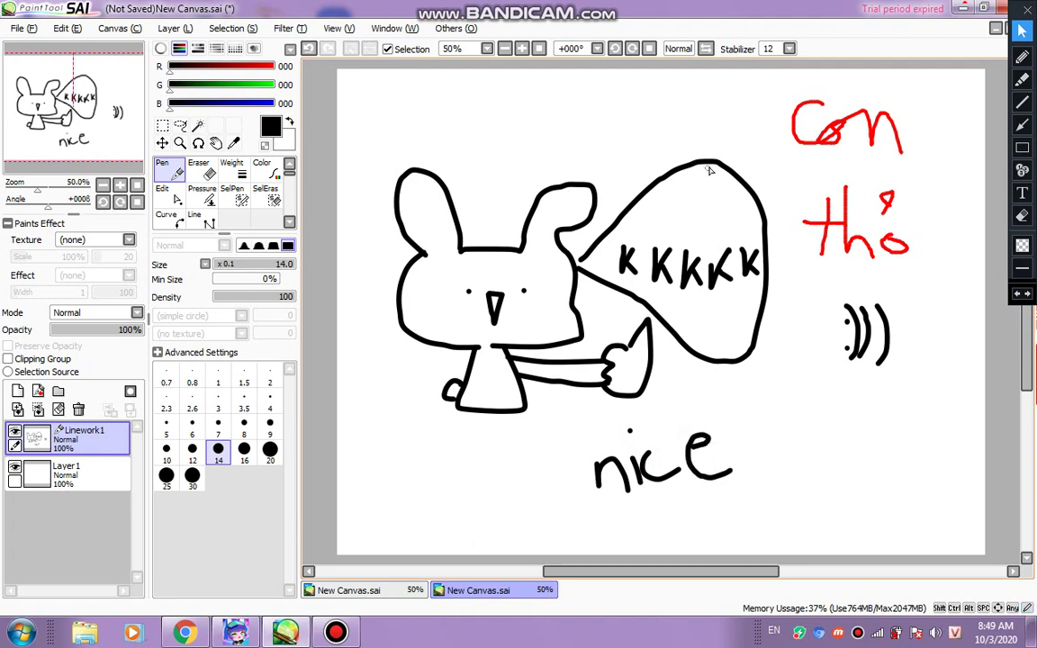
# - Erase the red "con thỏ" screen annotation above the smiley
pyautogui.click(1022, 216)
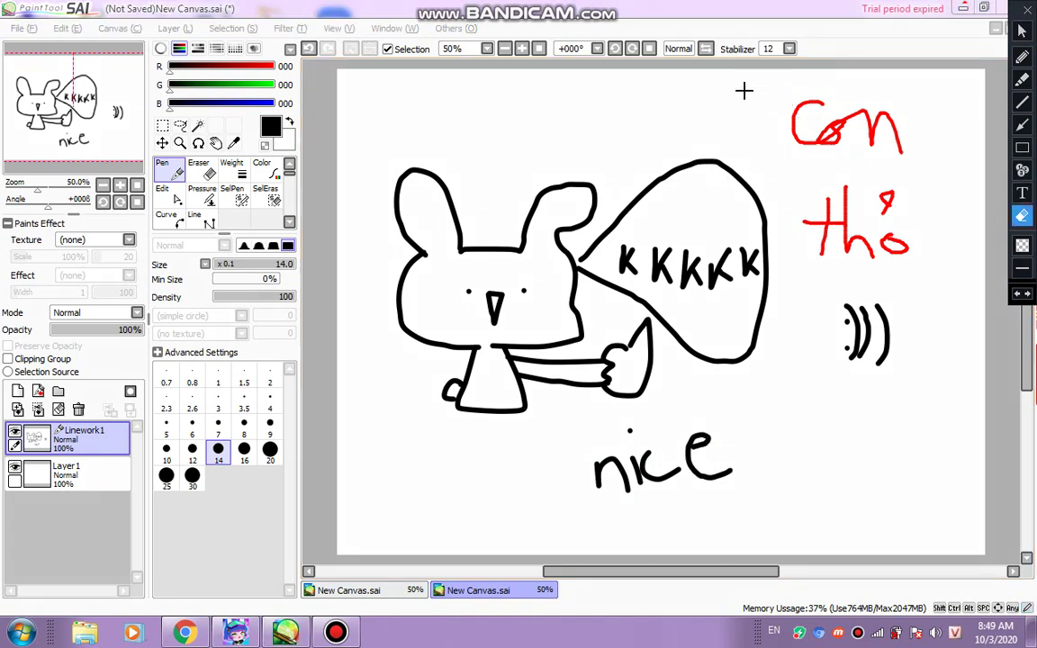
pyautogui.moveTo(746, 89); pyautogui.dragTo(924, 258)
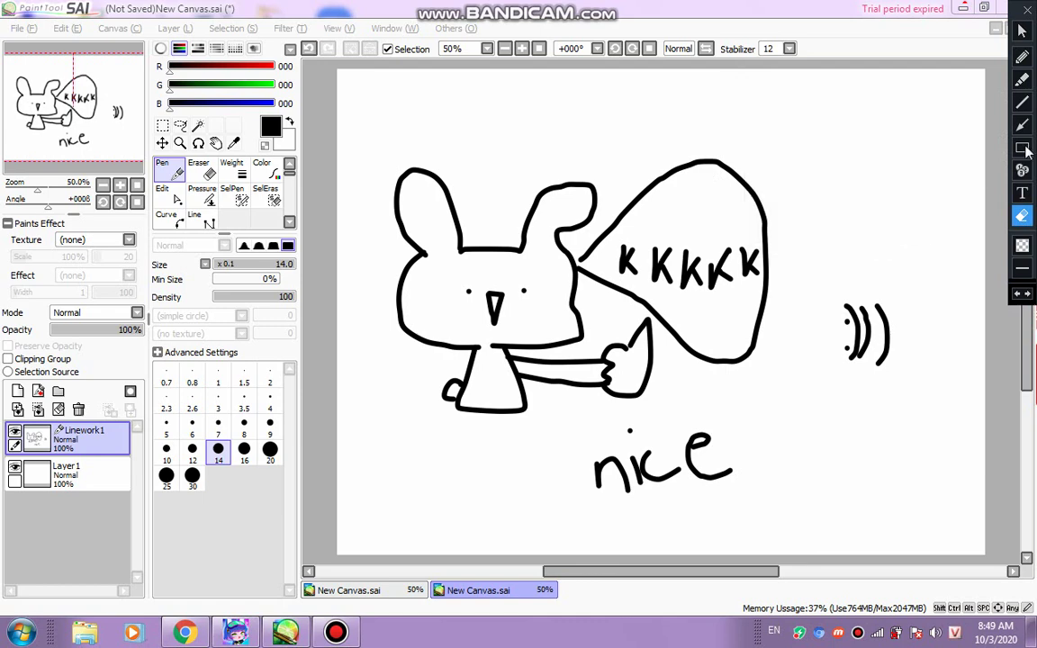
# - Write "con mèo" as a screen annotation above the smiley with the pink highlighter
pyautogui.click(1022, 79)
pyautogui.moveTo(794, 120)
pyautogui.mouseDown()
pyautogui.moveTo(772, 160)
pyautogui.moveTo(818, 156)
pyautogui.moveTo(833, 129)
pyautogui.moveTo(821, 152)
pyautogui.moveTo(864, 154)
pyautogui.moveTo(839, 132)
pyautogui.moveTo(882, 127)
pyautogui.moveTo(894, 172)
pyautogui.moveTo(930, 129)
pyautogui.moveTo(950, 166)
pyautogui.mouseUp()
pyautogui.moveTo(815, 225)
pyautogui.mouseDown()
pyautogui.moveTo(822, 250)
pyautogui.moveTo(855, 258)
pyautogui.moveTo(896, 234)
pyautogui.moveTo(856, 236)
pyautogui.moveTo(891, 238)
pyautogui.moveTo(945, 220)
pyautogui.moveTo(990, 257)
pyautogui.moveTo(986, 275)
pyautogui.mouseUp()
pyautogui.moveTo(966, 194); pyautogui.dragTo(935, 189)
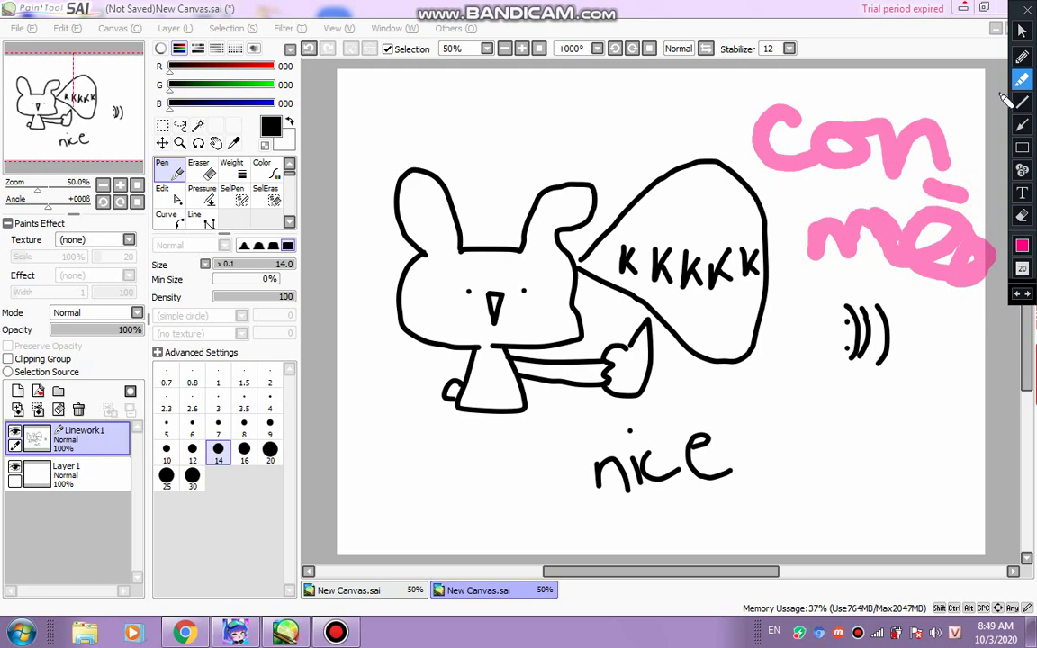
# - Erase the pink "con mèo" annotation and return to the normal pointer
pyautogui.click(1022, 216)
pyautogui.moveTo(747, 86)
pyautogui.mouseDown()
pyautogui.moveTo(790, 93)
pyautogui.moveTo(988, 270)
pyautogui.moveTo(996, 306)
pyautogui.mouseUp()
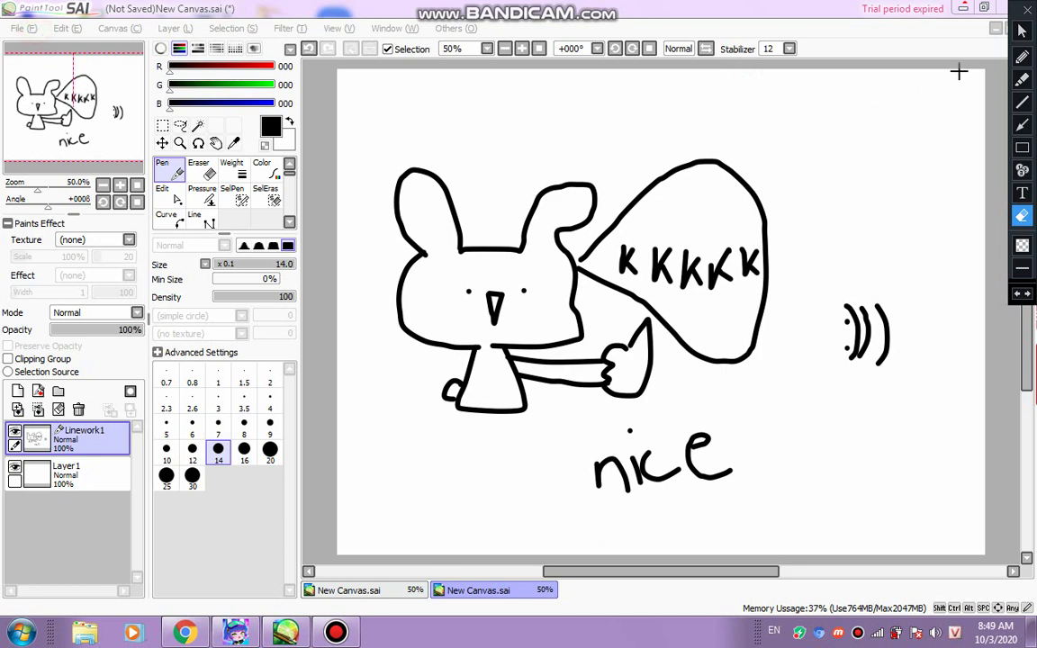
pyautogui.click(1022, 31)
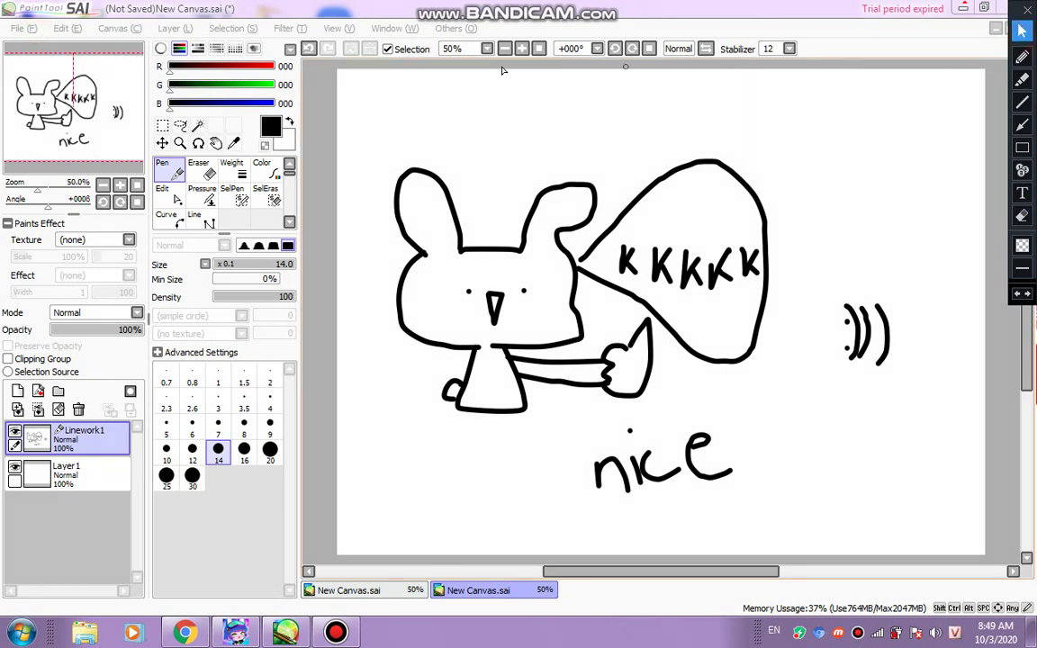
# - Create a new canvas with the default settings and add a linework layer to it
pyautogui.click(20, 28)
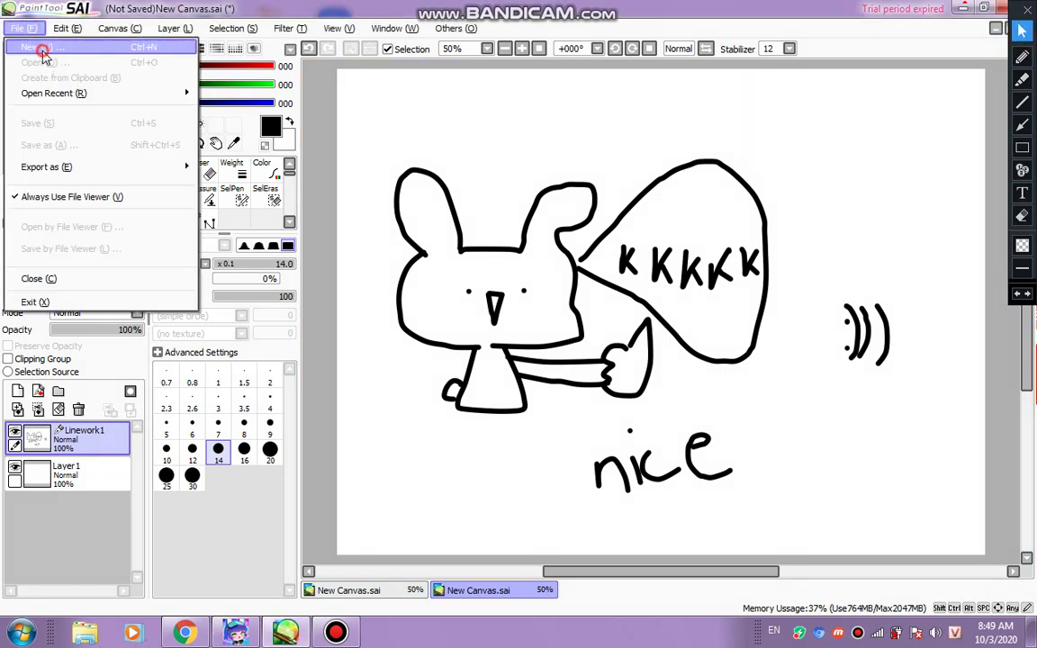
pyautogui.click(34, 40)
pyautogui.click(331, 260)
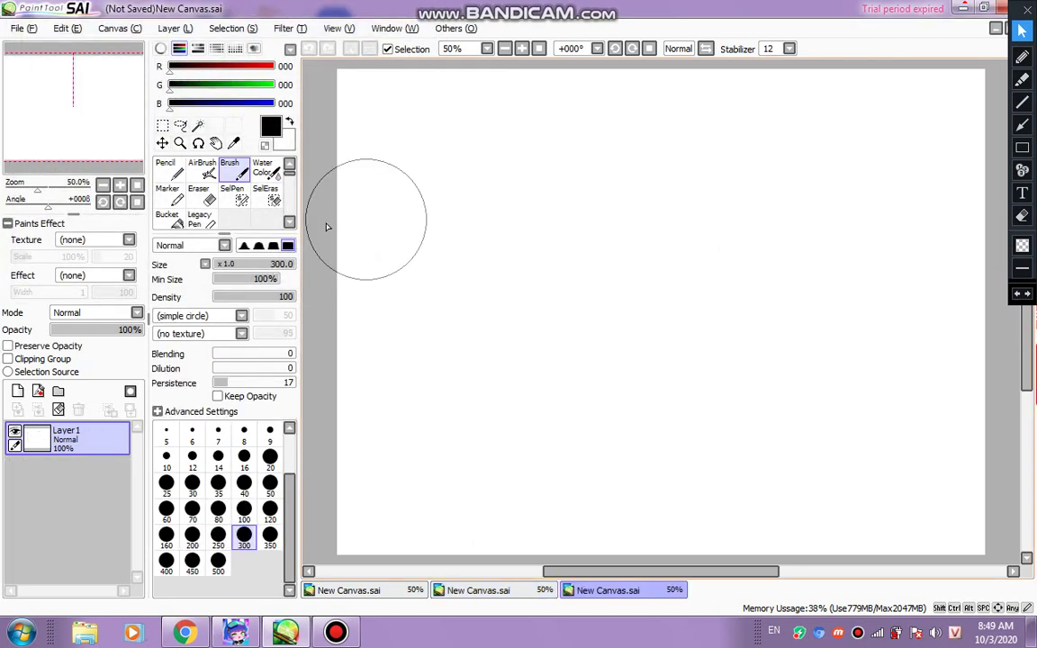
pyautogui.click(38, 390)
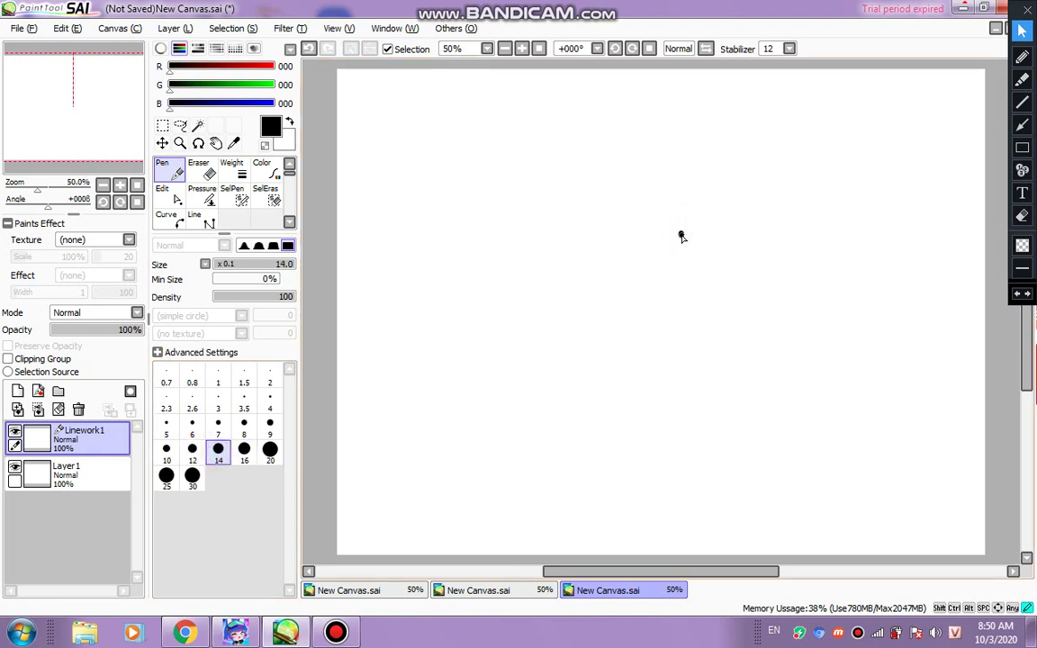
# - Draw a cat's head with two pointed ears, a small w-shaped mouth and sunglasses with diagonal lens stripes, using the Pen at size 14
pyautogui.moveTo(677, 309)
pyautogui.mouseDown()
pyautogui.moveTo(533, 307)
pyautogui.moveTo(576, 218)
pyautogui.moveTo(644, 234)
pyautogui.mouseUp()
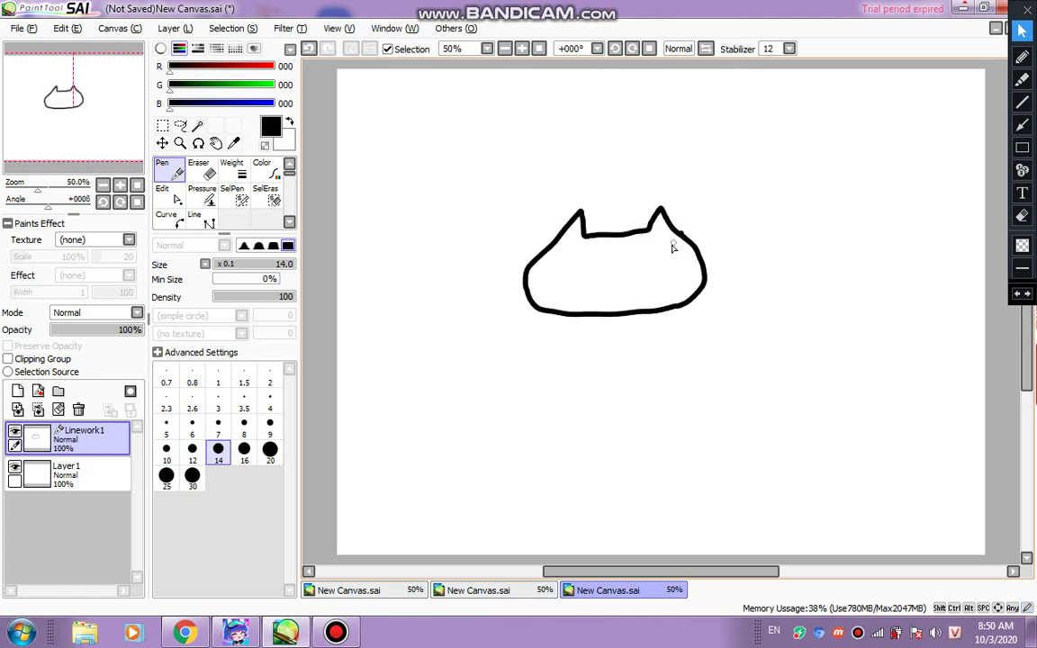
pyautogui.moveTo(673, 255); pyautogui.dragTo(550, 257)
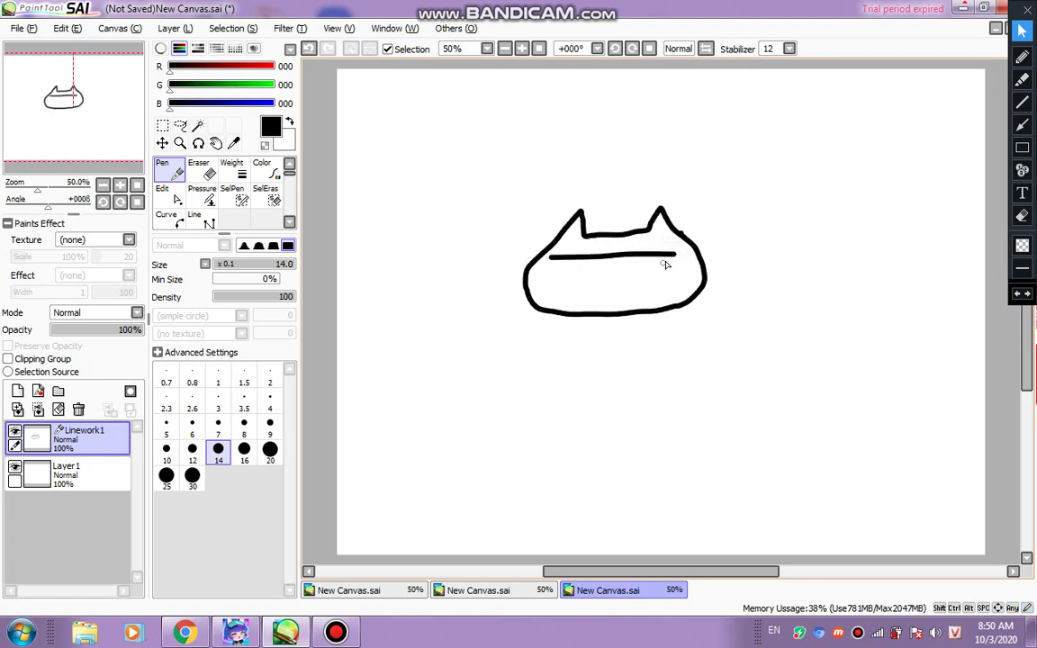
pyautogui.moveTo(674, 261)
pyautogui.mouseDown()
pyautogui.moveTo(628, 283)
pyautogui.moveTo(551, 286)
pyautogui.moveTo(550, 259)
pyautogui.mouseUp()
pyautogui.moveTo(613, 292); pyautogui.dragTo(594, 293)
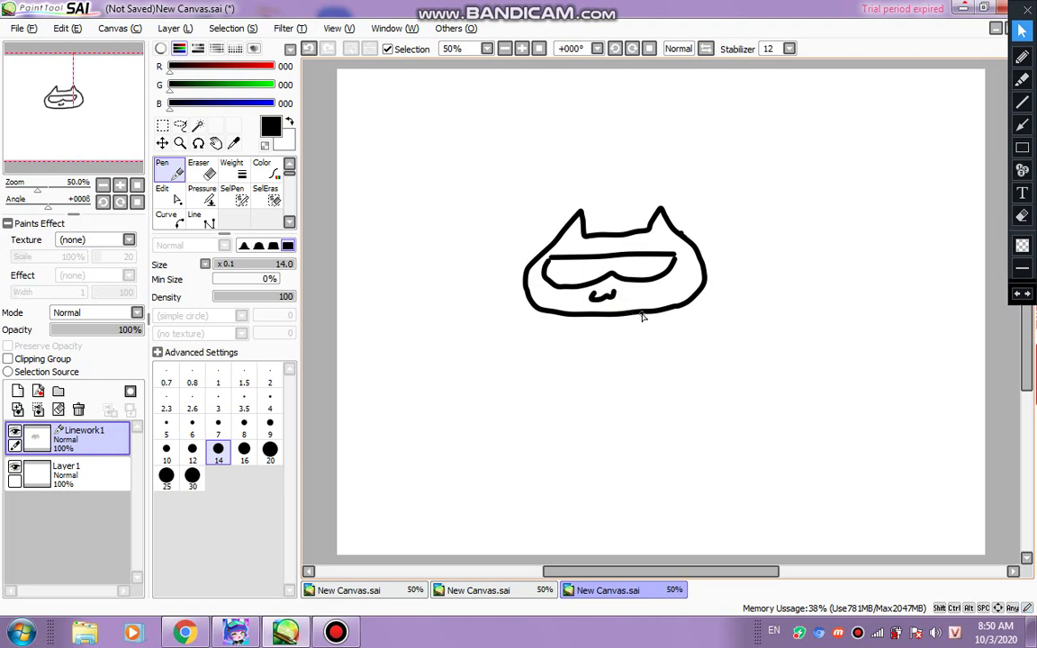
pyautogui.moveTo(674, 257)
pyautogui.mouseDown()
pyautogui.moveTo(632, 282)
pyautogui.moveTo(621, 268)
pyautogui.moveTo(576, 283)
pyautogui.moveTo(556, 276)
pyautogui.mouseUp()
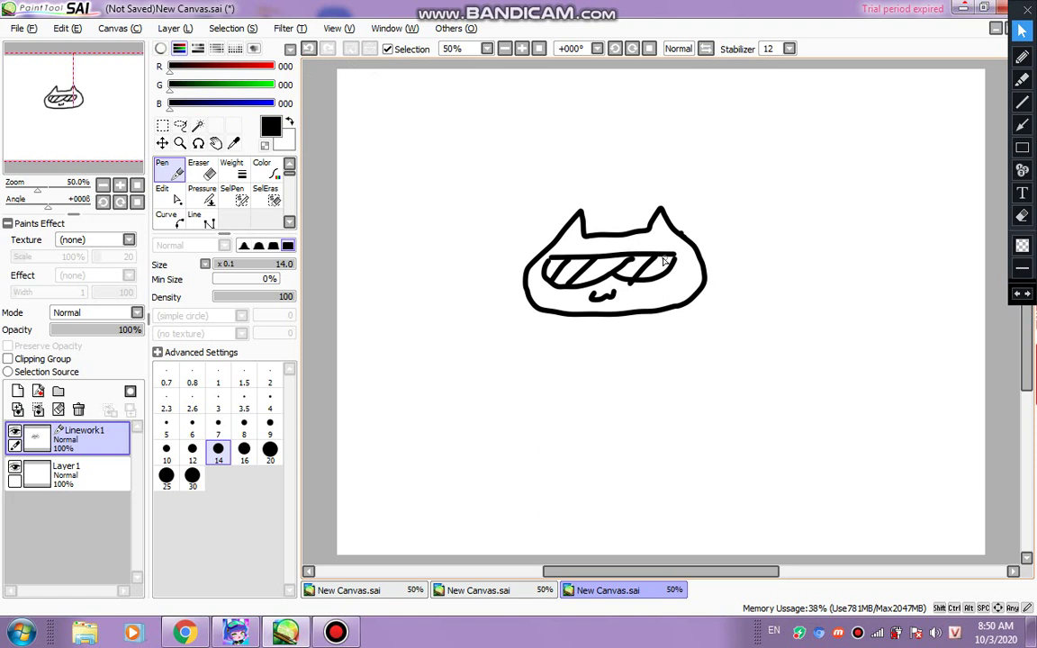
pyautogui.moveTo(668, 258); pyautogui.dragTo(653, 277)
# - Paint the sunglasses black on Layer1 with the Brush at size 40, leaving a white diagonal highlight in each lens
pyautogui.click(79, 470)
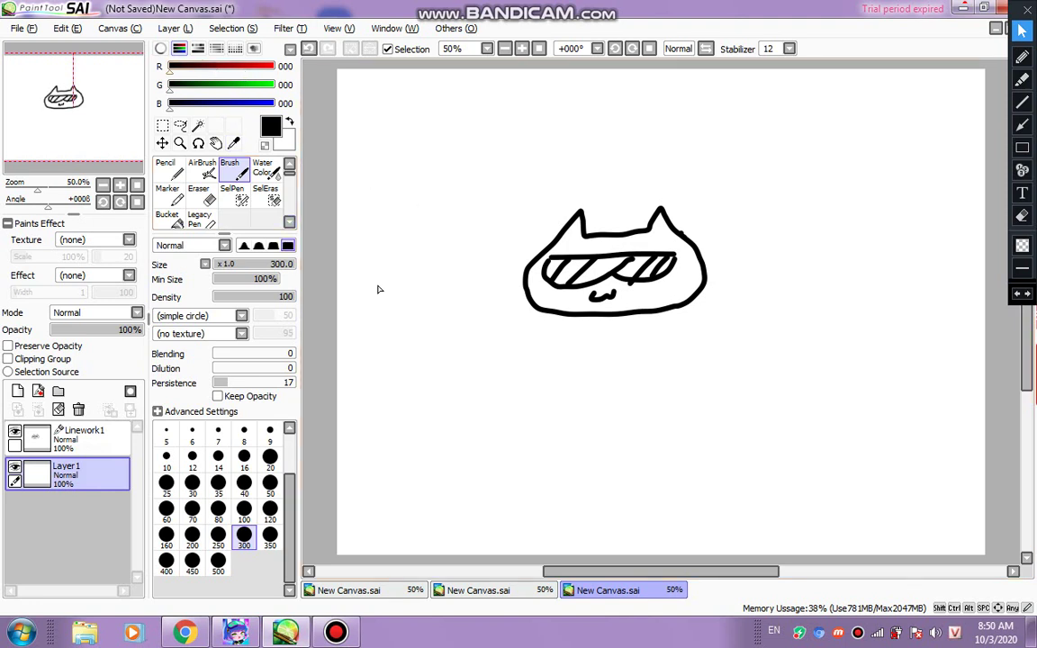
pyautogui.click(244, 484)
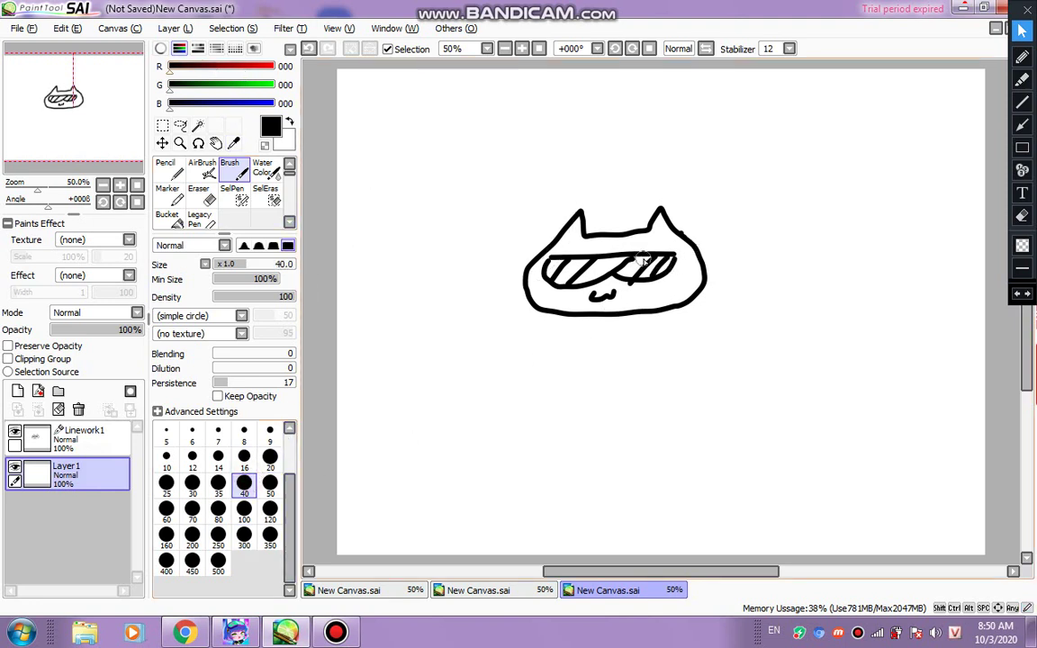
pyautogui.click(641, 262)
pyautogui.moveTo(641, 261)
pyautogui.mouseDown()
pyautogui.moveTo(658, 264)
pyautogui.moveTo(608, 268)
pyautogui.moveTo(620, 262)
pyautogui.mouseUp()
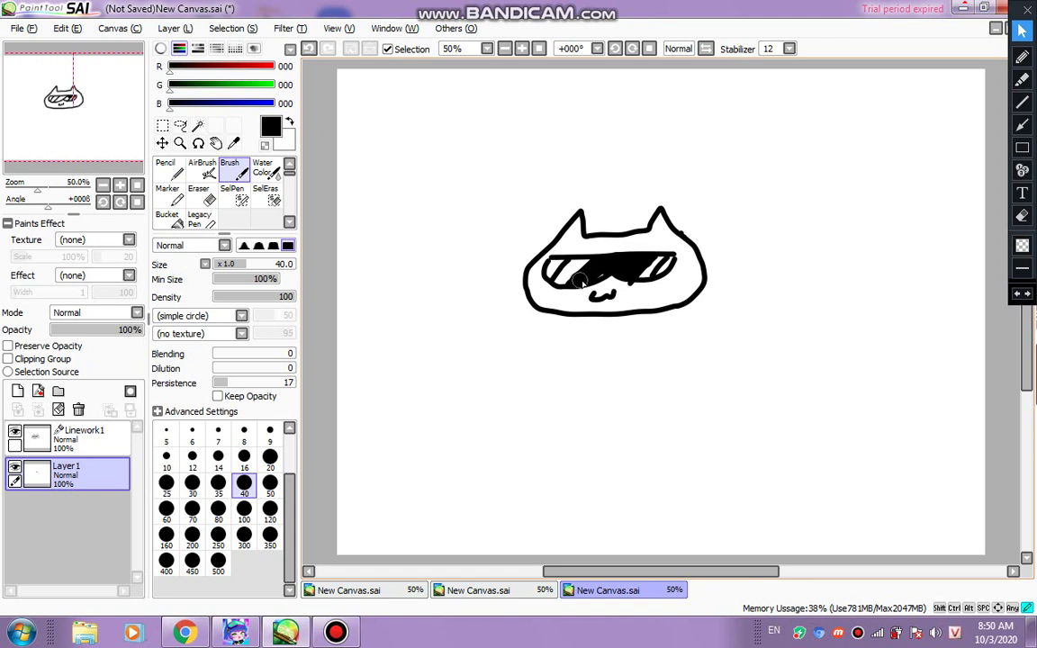
pyautogui.moveTo(595, 273)
pyautogui.mouseDown()
pyautogui.moveTo(558, 261)
pyautogui.moveTo(669, 263)
pyautogui.mouseUp()
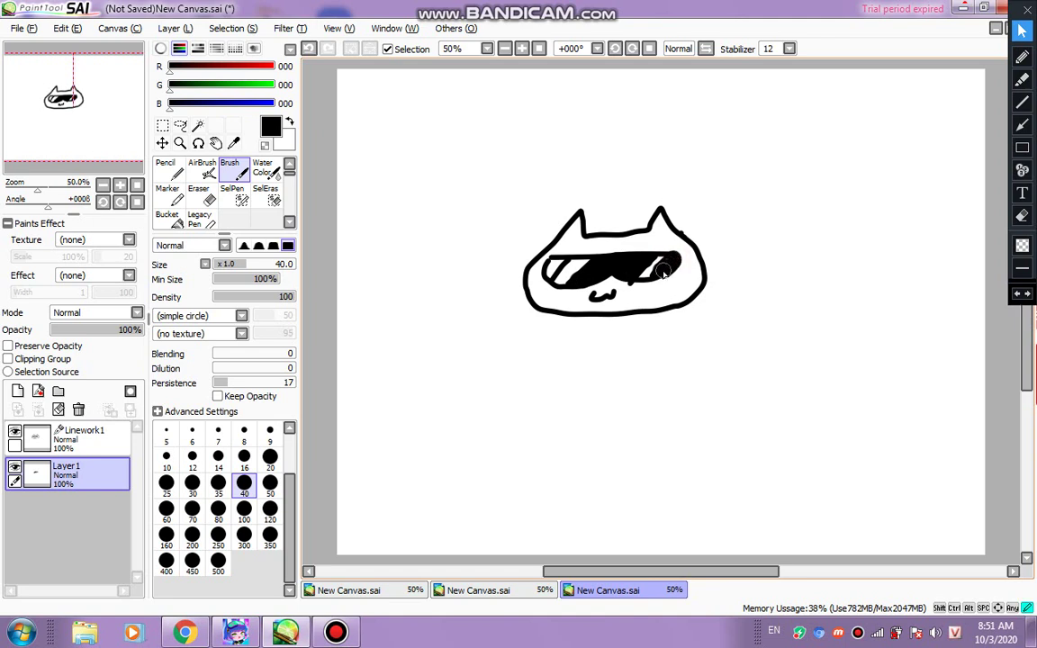
pyautogui.click(311, 51)
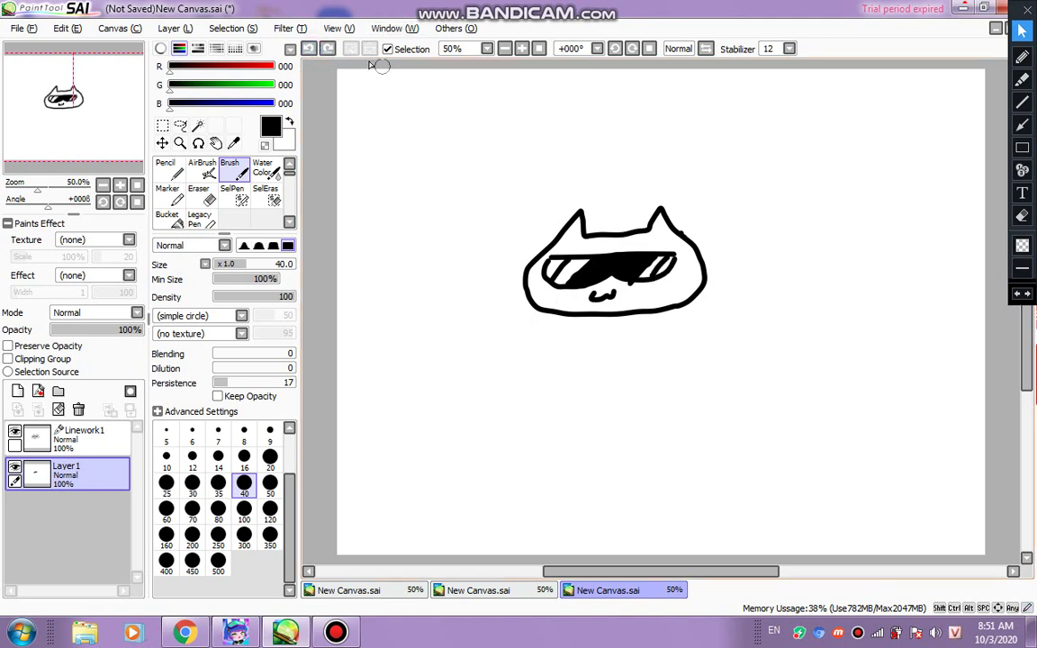
pyautogui.click(329, 52)
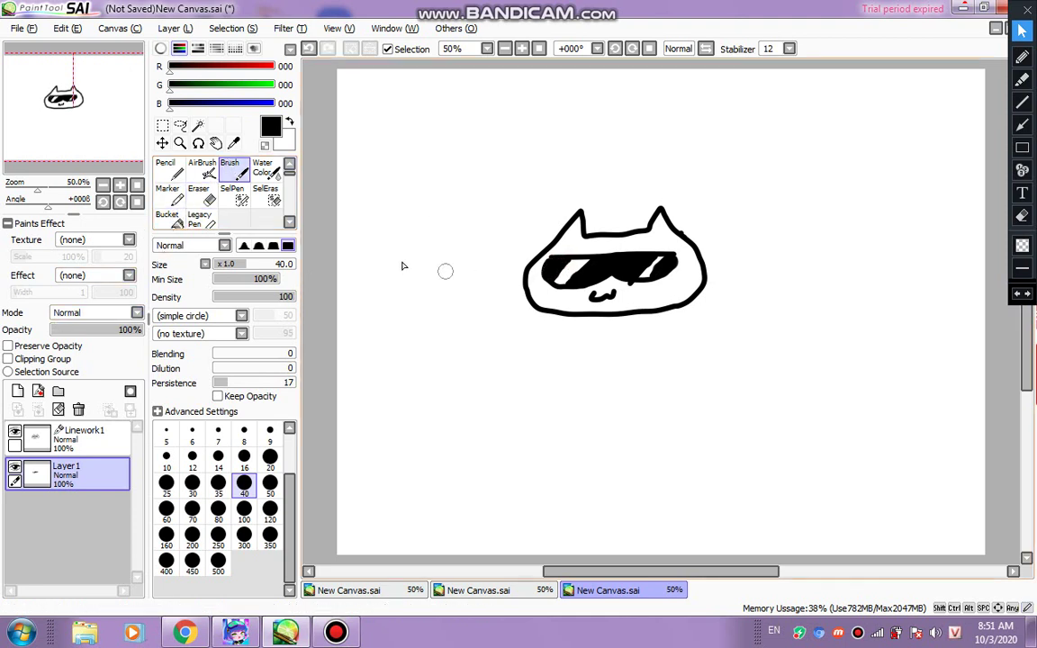
# - Clean up the stray line end below the sunglasses on the Linework1 layer with the Eraser at size 25
pyautogui.click(201, 192)
pyautogui.click(83, 439)
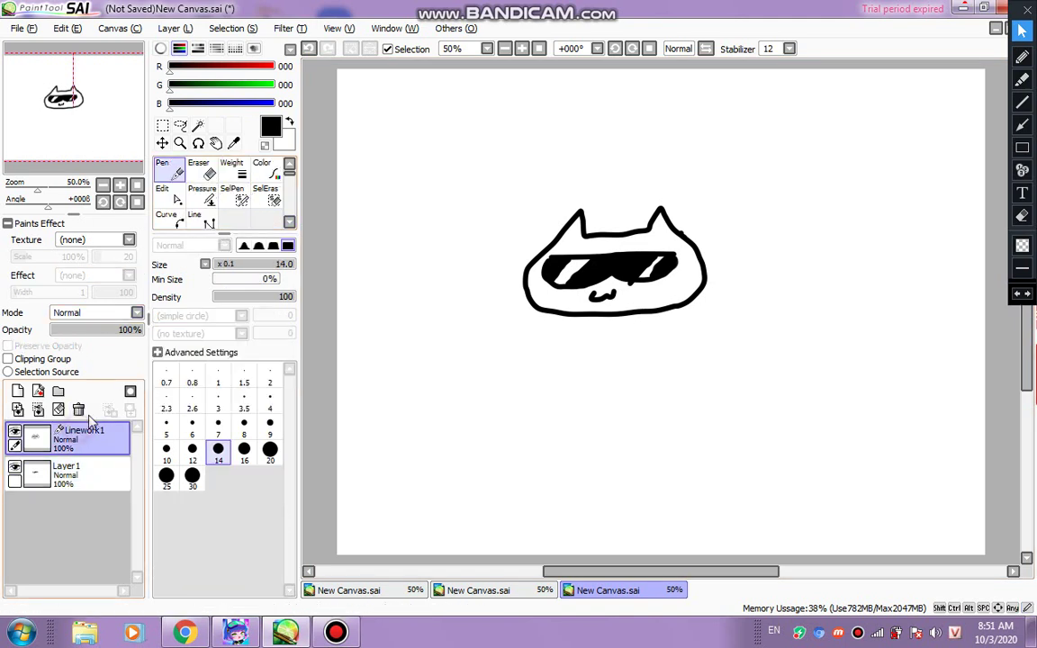
pyautogui.click(202, 171)
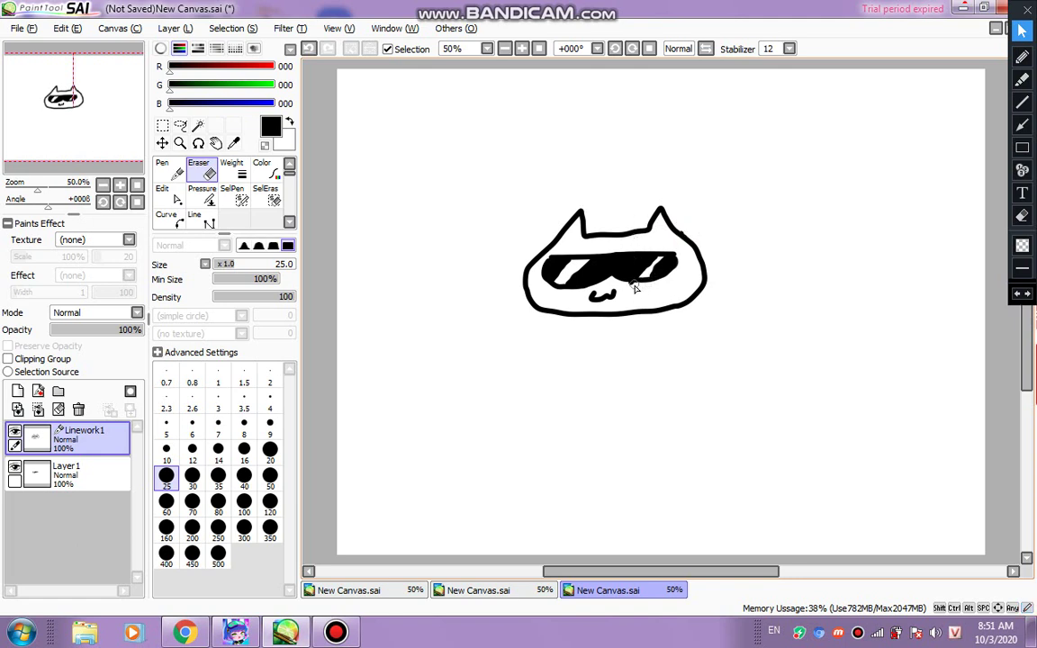
pyautogui.moveTo(615, 292); pyautogui.dragTo(621, 290)
pyautogui.click(307, 50)
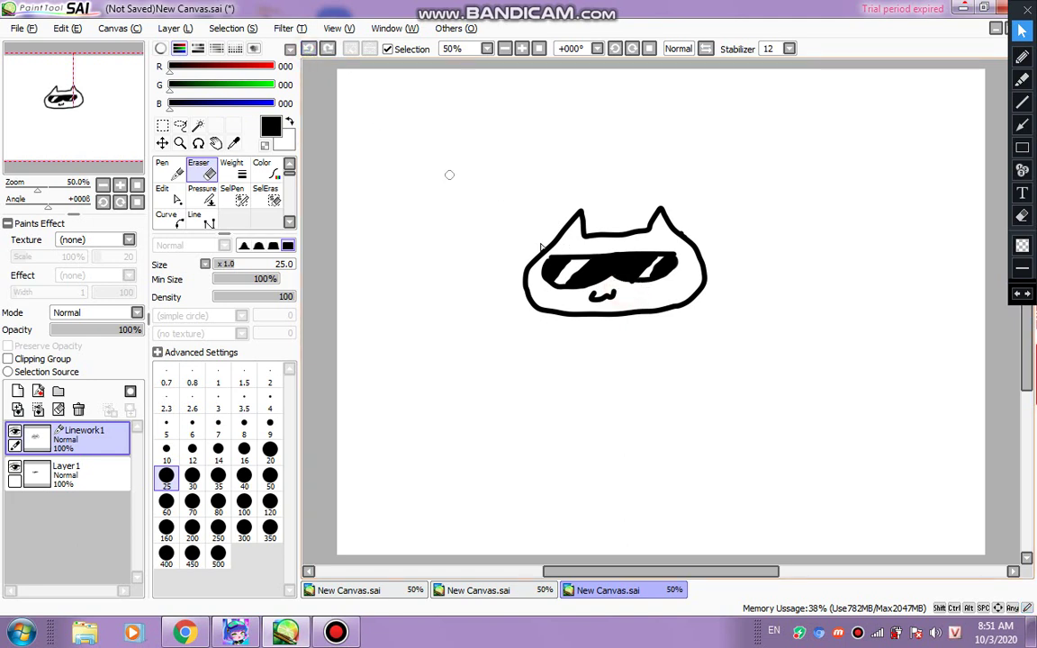
pyautogui.click(633, 290)
pyautogui.moveTo(633, 286); pyautogui.dragTo(621, 293)
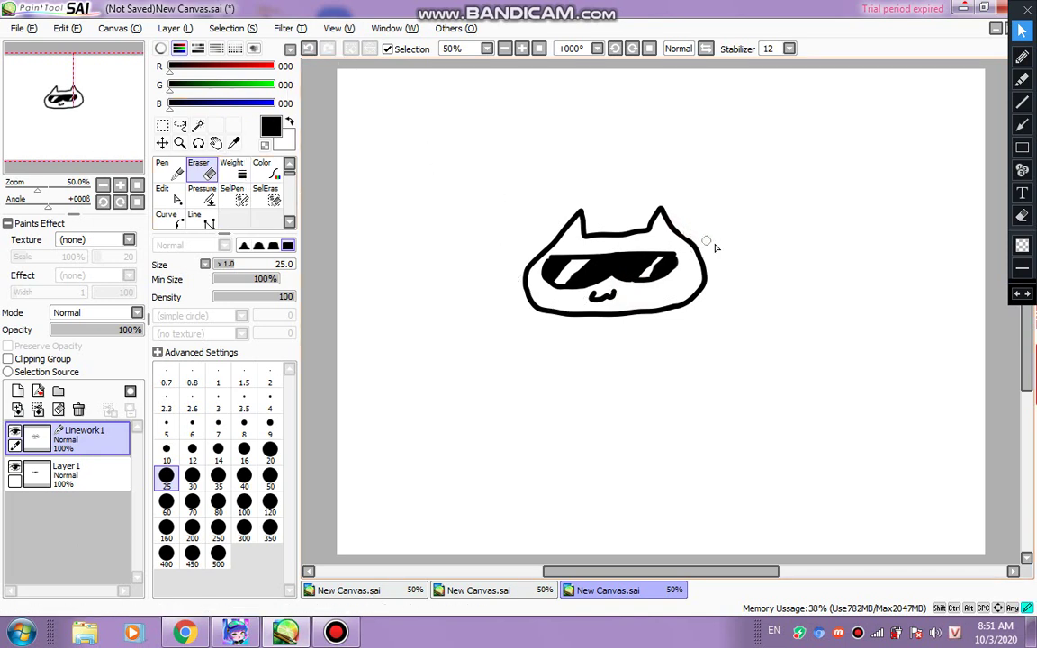
pyautogui.click(102, 470)
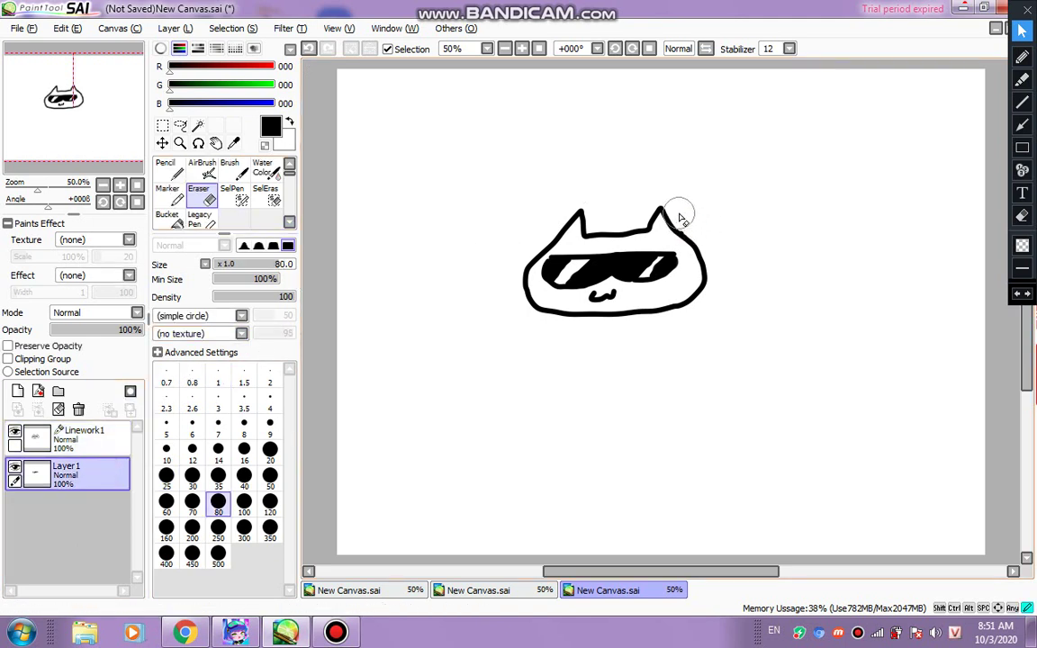
pyautogui.click(311, 49)
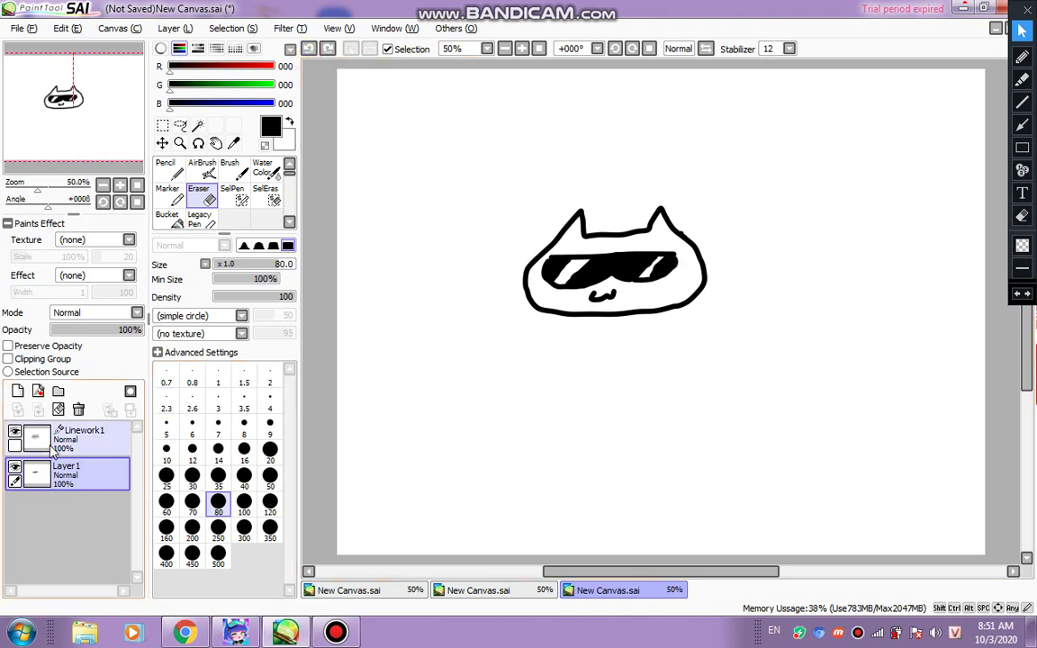
# - Draw the cat's two raised arms on either side of its head on Linework1, using the Pen at size 14
pyautogui.click(86, 438)
pyautogui.click(171, 171)
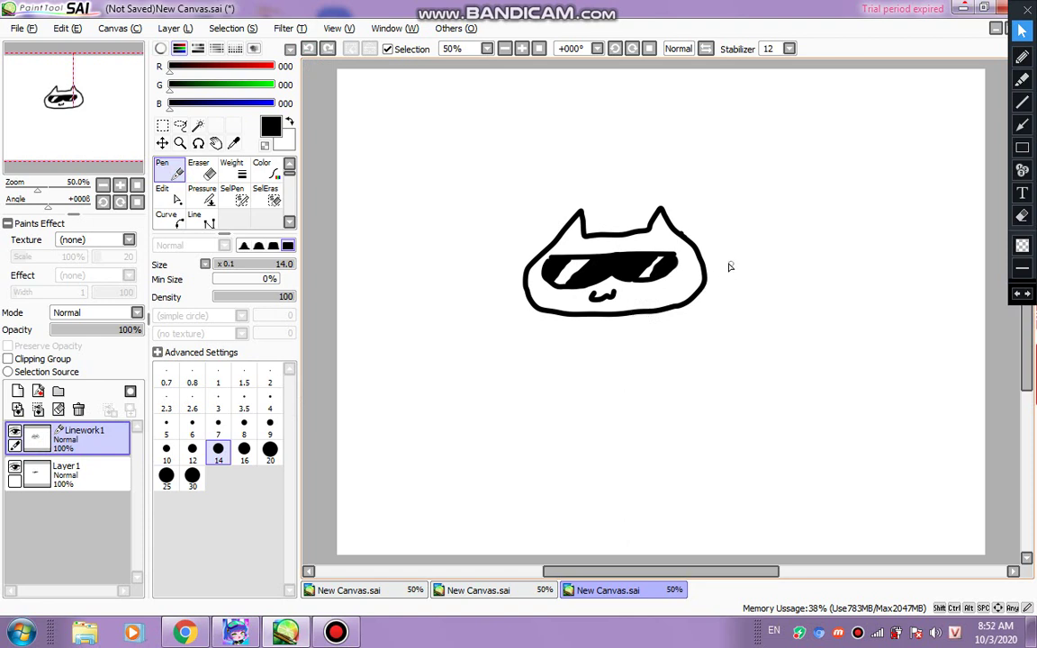
pyautogui.moveTo(706, 269)
pyautogui.mouseDown()
pyautogui.moveTo(734, 261)
pyautogui.moveTo(651, 331)
pyautogui.mouseUp()
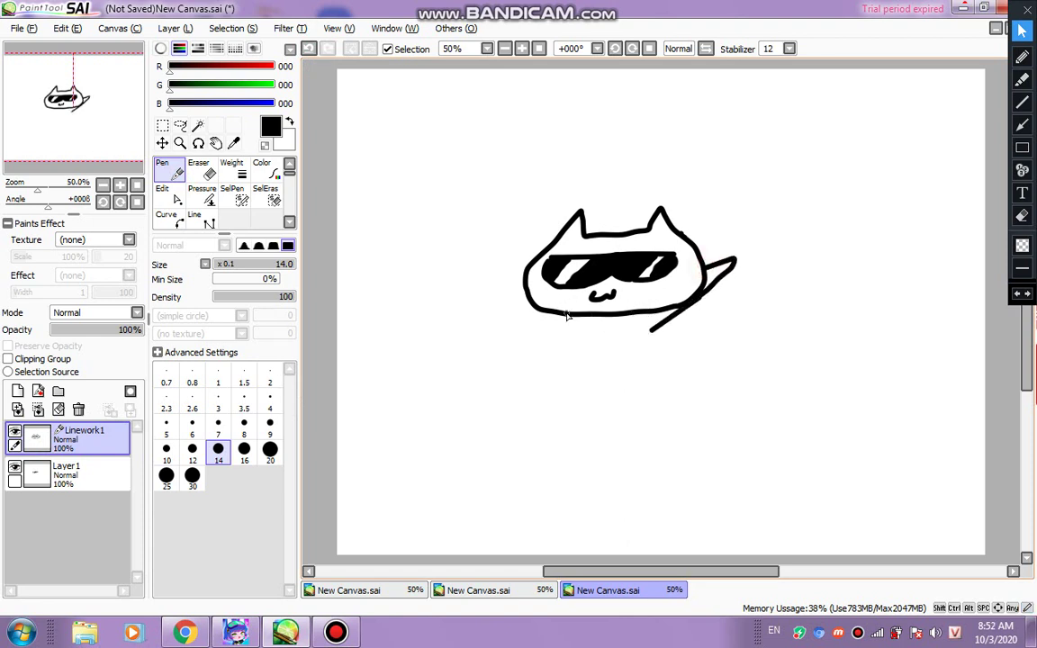
pyautogui.moveTo(529, 272)
pyautogui.mouseDown()
pyautogui.moveTo(535, 239)
pyautogui.moveTo(518, 236)
pyautogui.moveTo(504, 291)
pyautogui.moveTo(543, 332)
pyautogui.mouseUp()
pyautogui.moveTo(653, 340)
pyautogui.mouseDown()
pyautogui.moveTo(642, 438)
pyautogui.moveTo(619, 402)
pyautogui.moveTo(609, 440)
pyautogui.mouseUp()
pyautogui.hotkey('ctrl', 'z')
pyautogui.hotkey('ctrl', 'z')
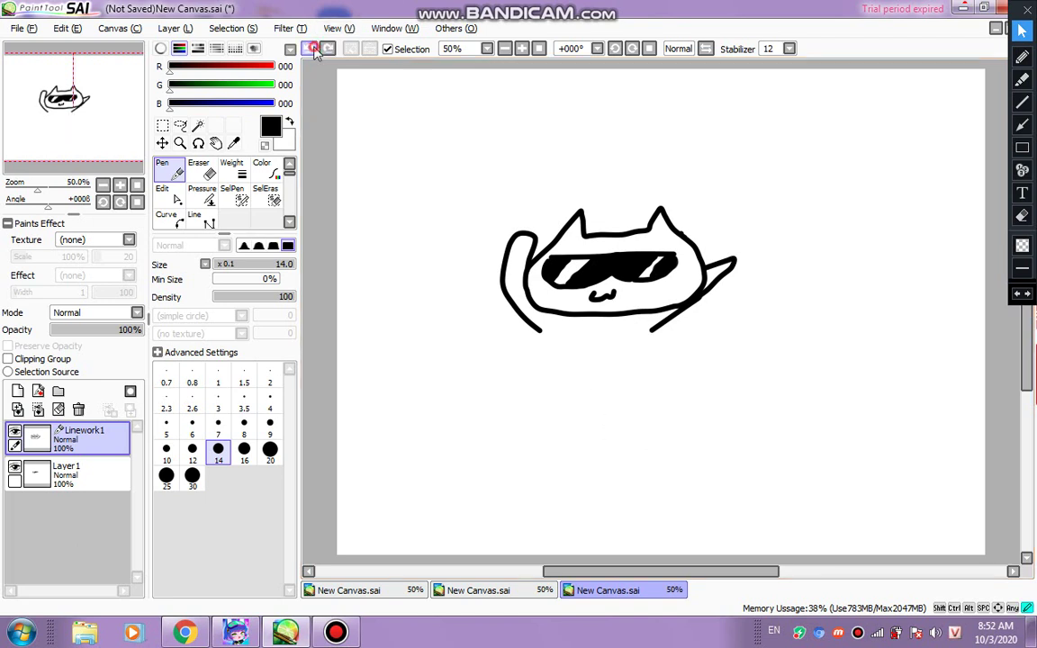
# - Draw the cat's body with two legs, and beside it a round figure with two dot eyes and a V-shaped mouth
pyautogui.moveTo(649, 331)
pyautogui.mouseDown()
pyautogui.moveTo(666, 428)
pyautogui.moveTo(640, 399)
pyautogui.moveTo(576, 384)
pyautogui.moveTo(569, 435)
pyautogui.moveTo(554, 330)
pyautogui.mouseUp()
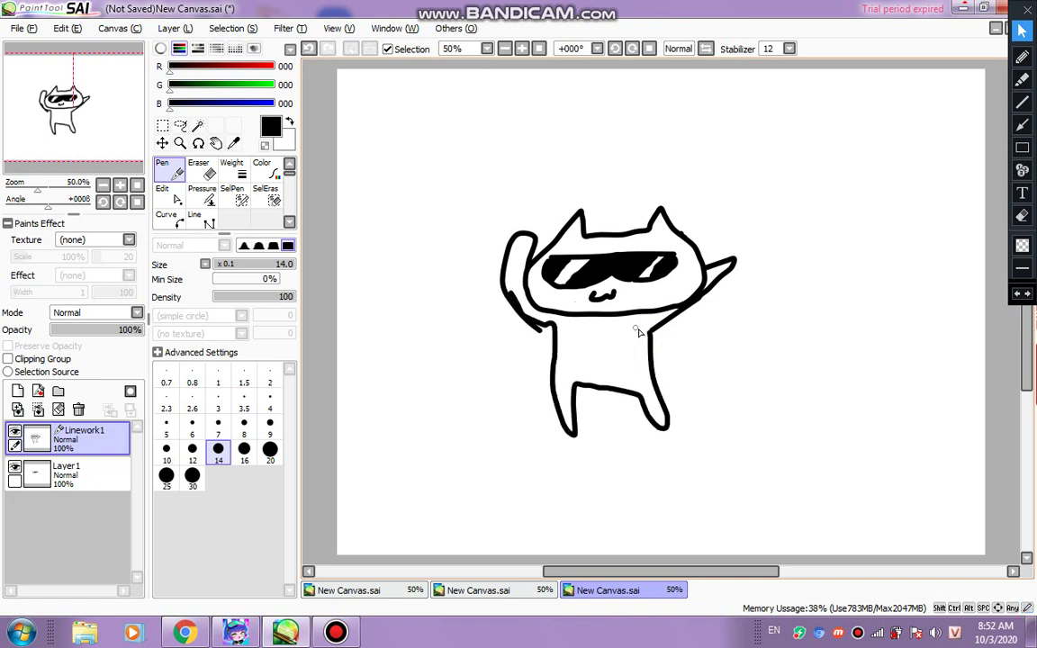
pyautogui.moveTo(698, 296)
pyautogui.mouseDown()
pyautogui.moveTo(766, 343)
pyautogui.moveTo(764, 385)
pyautogui.moveTo(738, 415)
pyautogui.moveTo(675, 414)
pyautogui.mouseUp()
pyautogui.click(724, 347)
pyautogui.click(679, 344)
pyautogui.moveTo(701, 346); pyautogui.dragTo(699, 369)
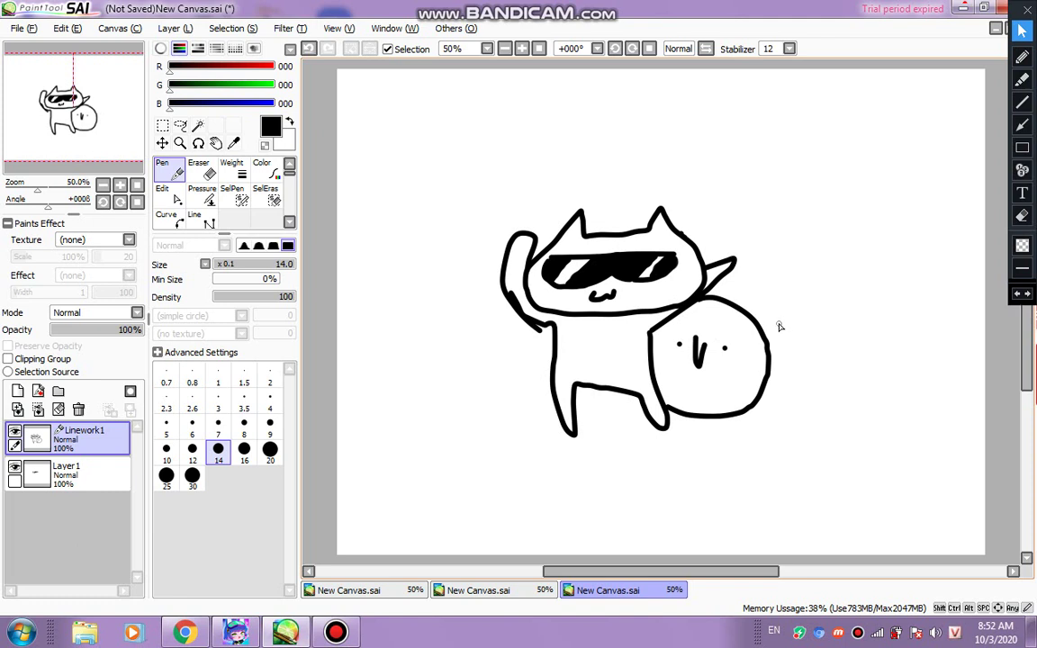
# - Draw four long motion lines trailing from the round figure to the edge of the canvas
pyautogui.moveTo(774, 339); pyautogui.dragTo(990, 308)
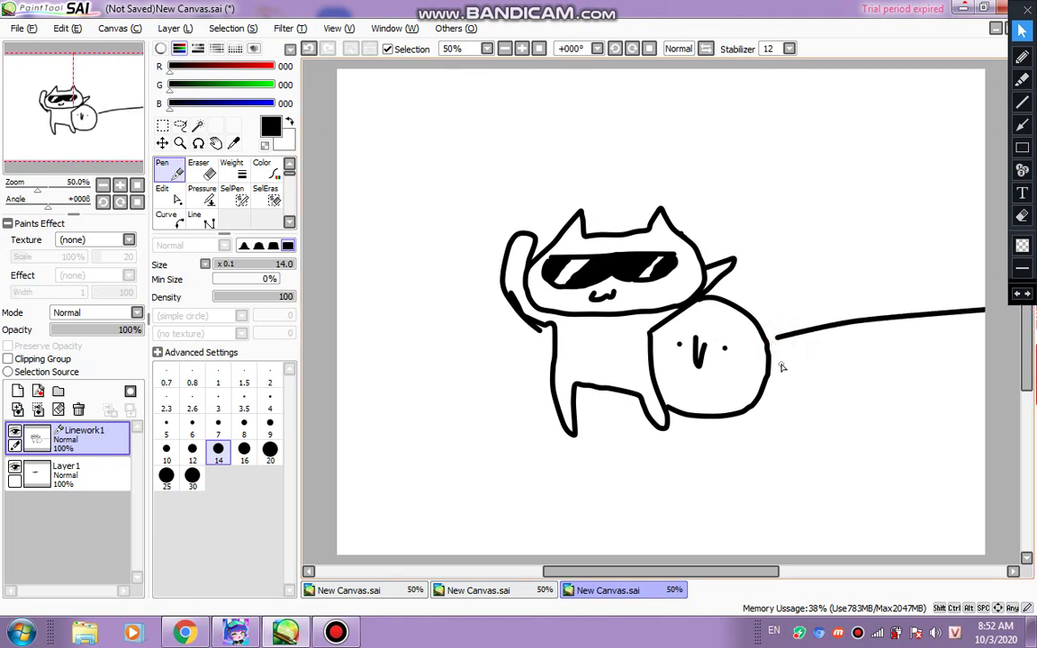
pyautogui.moveTo(781, 364); pyautogui.dragTo(990, 333)
pyautogui.moveTo(789, 389); pyautogui.dragTo(1024, 338)
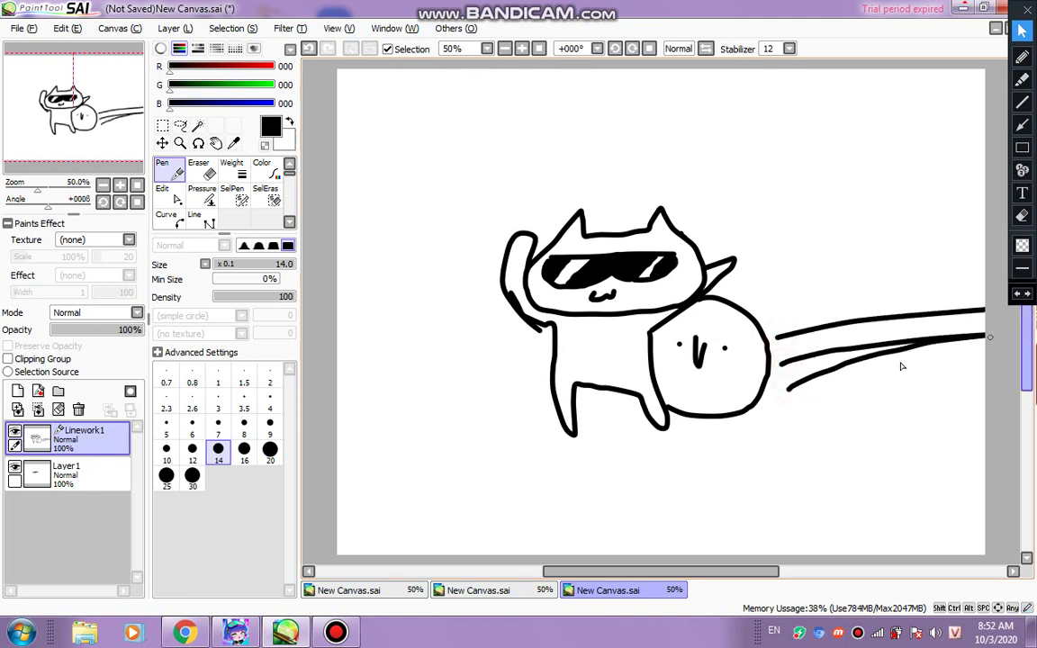
pyautogui.moveTo(810, 404); pyautogui.dragTo(991, 389)
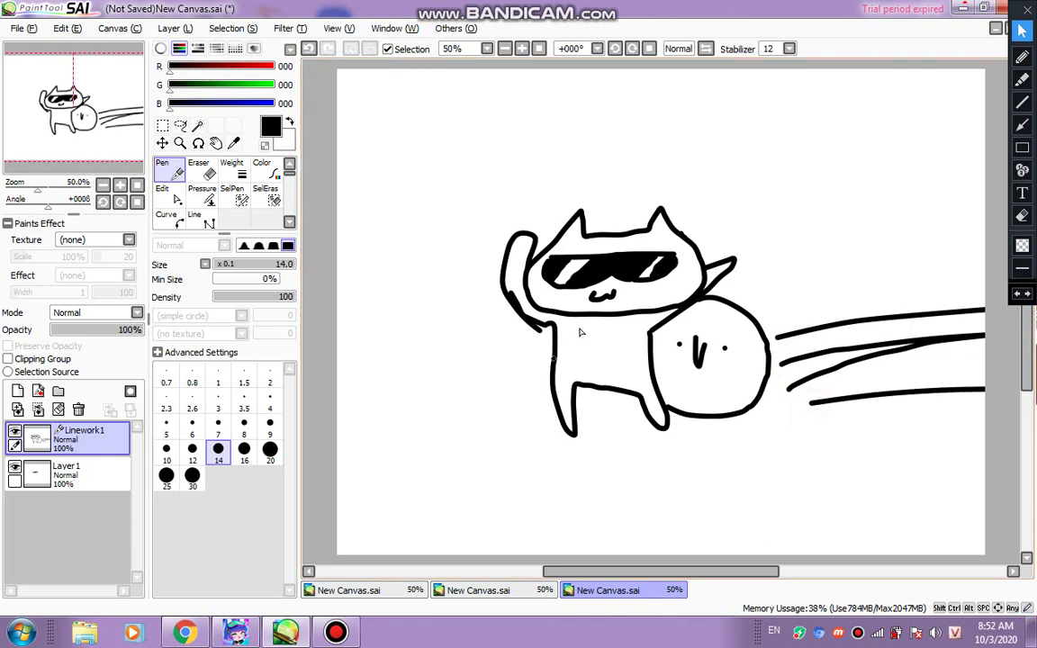
# - Draw a cyan tear (RGB 0, 240, 255) under each lens of the sunglasses on Layer1, using the Pencil at size 16
pyautogui.click(68, 472)
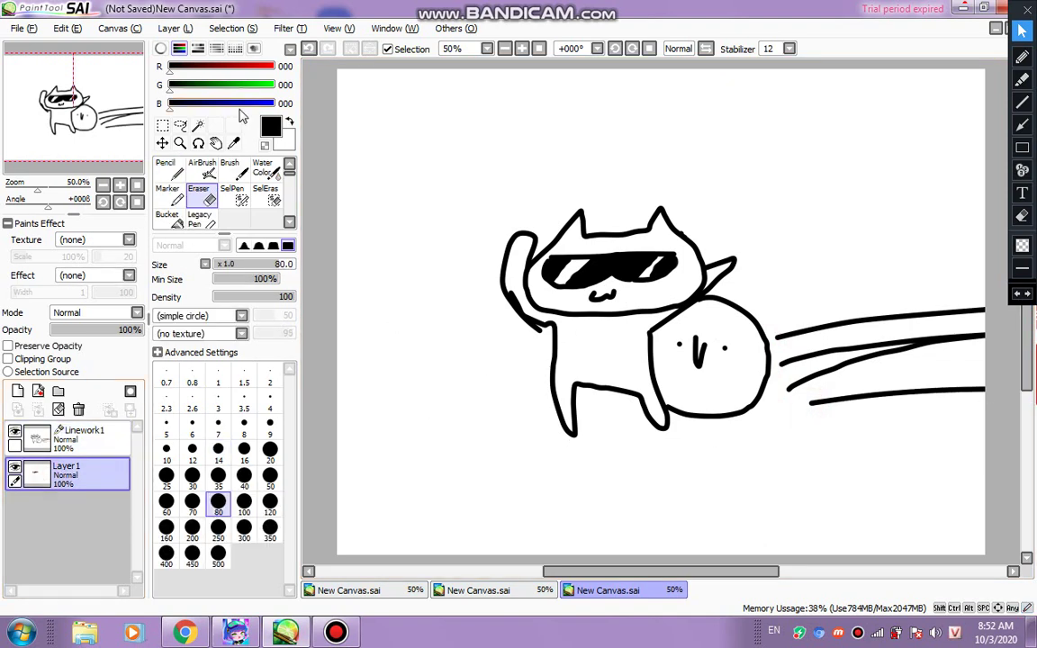
pyautogui.click(176, 171)
pyautogui.click(272, 103)
pyautogui.click(259, 86)
pyautogui.moveTo(258, 86); pyautogui.dragTo(267, 86)
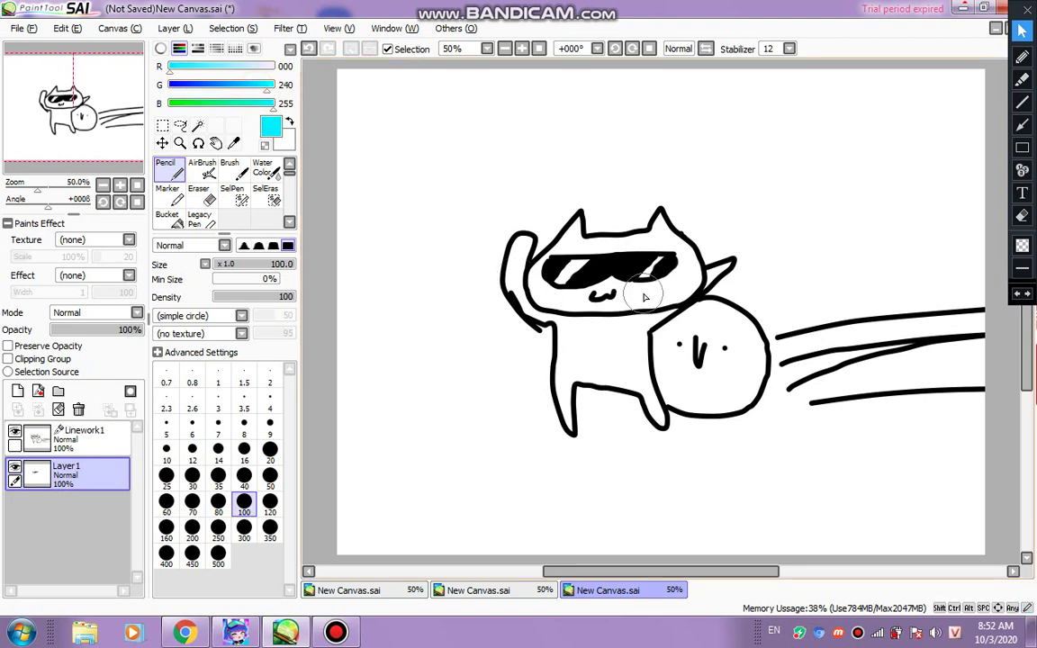
pyautogui.click(244, 448)
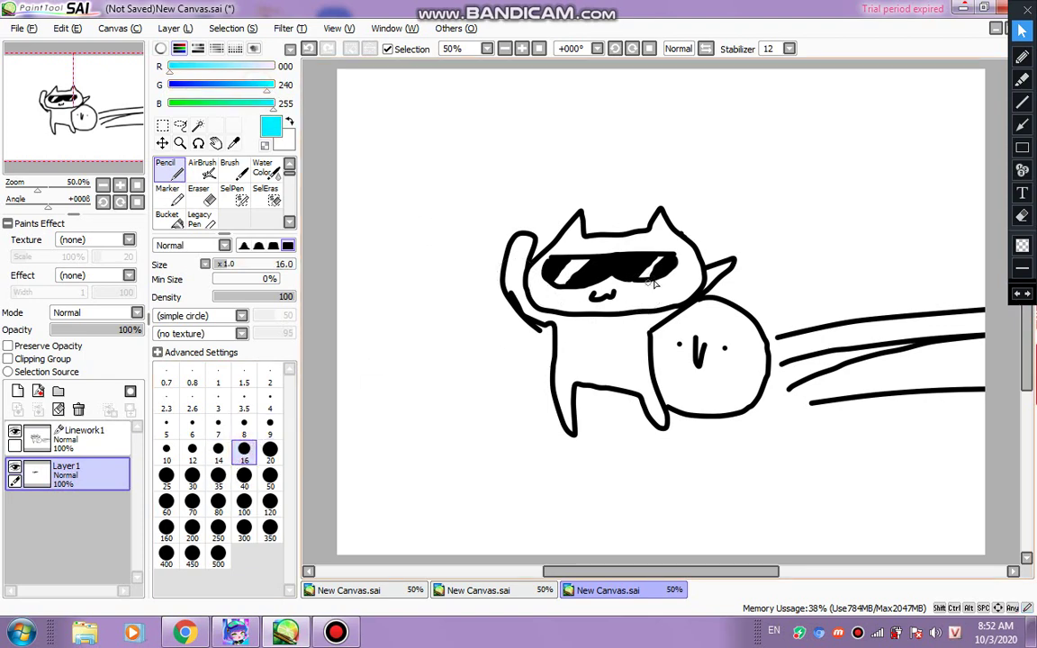
pyautogui.moveTo(648, 286); pyautogui.dragTo(649, 298)
pyautogui.moveTo(562, 290); pyautogui.dragTo(563, 304)
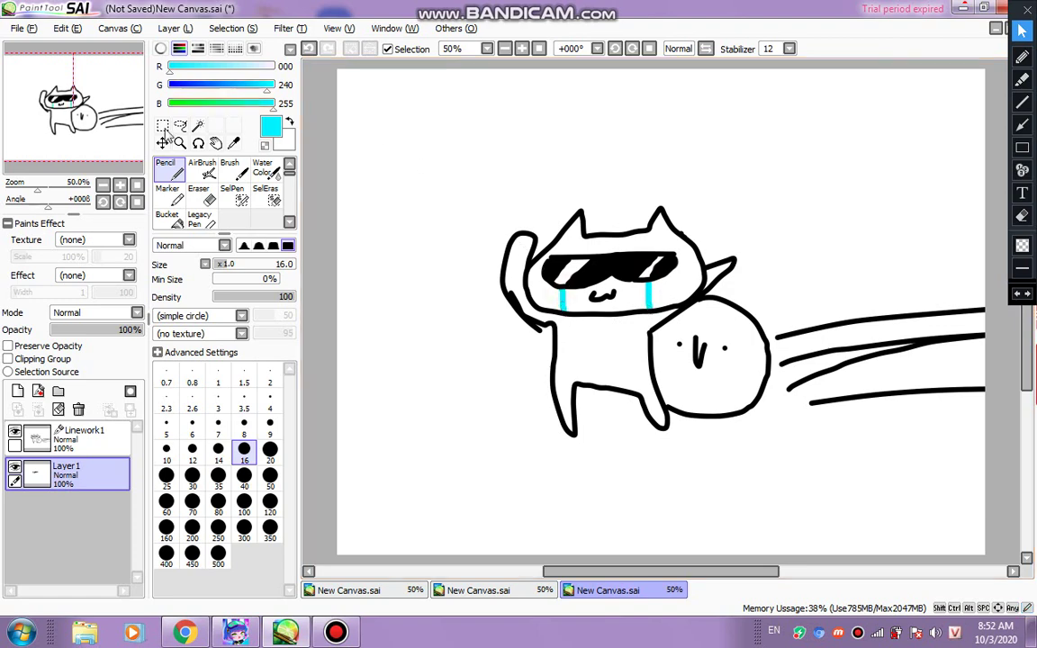
# - Mix a pale yellow (RGB 255, 255, 164) for the Brush, try it at size 350 over the cat's face, and undo the dab
pyautogui.click(236, 170)
pyautogui.moveTo(213, 105); pyautogui.dragTo(317, 121)
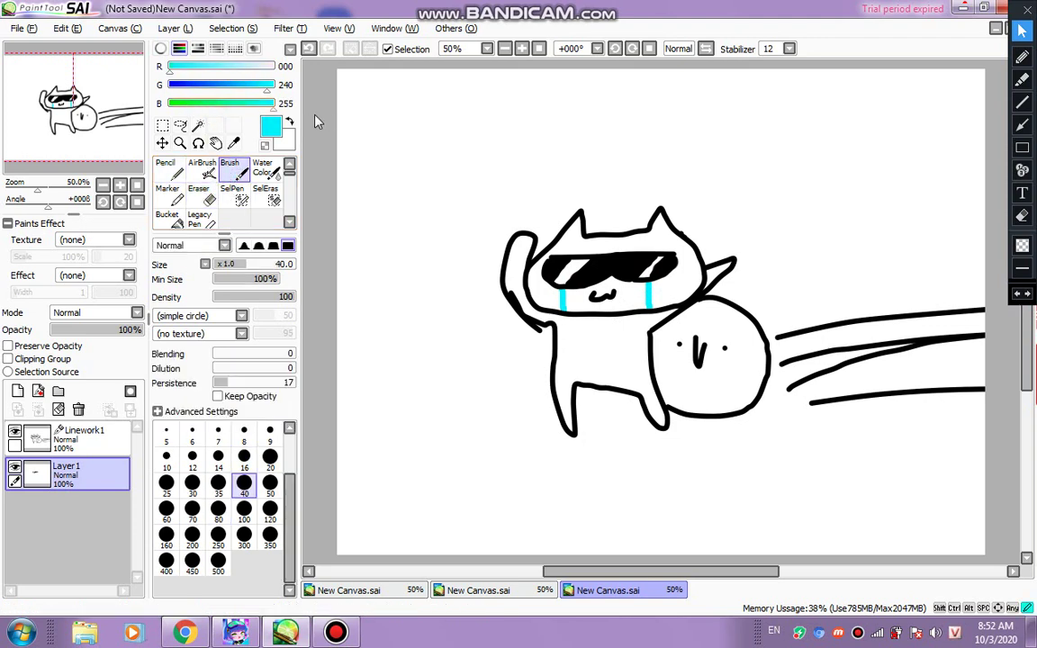
pyautogui.moveTo(268, 84)
pyautogui.mouseDown()
pyautogui.moveTo(168, 85)
pyautogui.moveTo(183, 106)
pyautogui.moveTo(275, 104)
pyautogui.moveTo(276, 85)
pyautogui.mouseUp()
pyautogui.moveTo(216, 66); pyautogui.dragTo(268, 66)
pyautogui.click(270, 535)
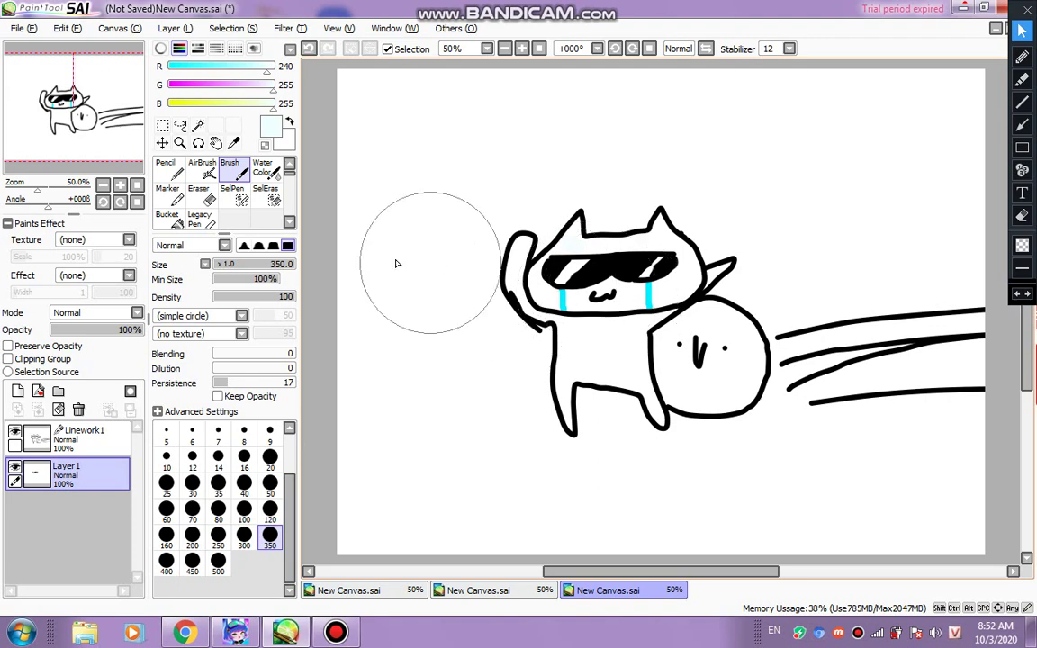
pyautogui.click(191, 104)
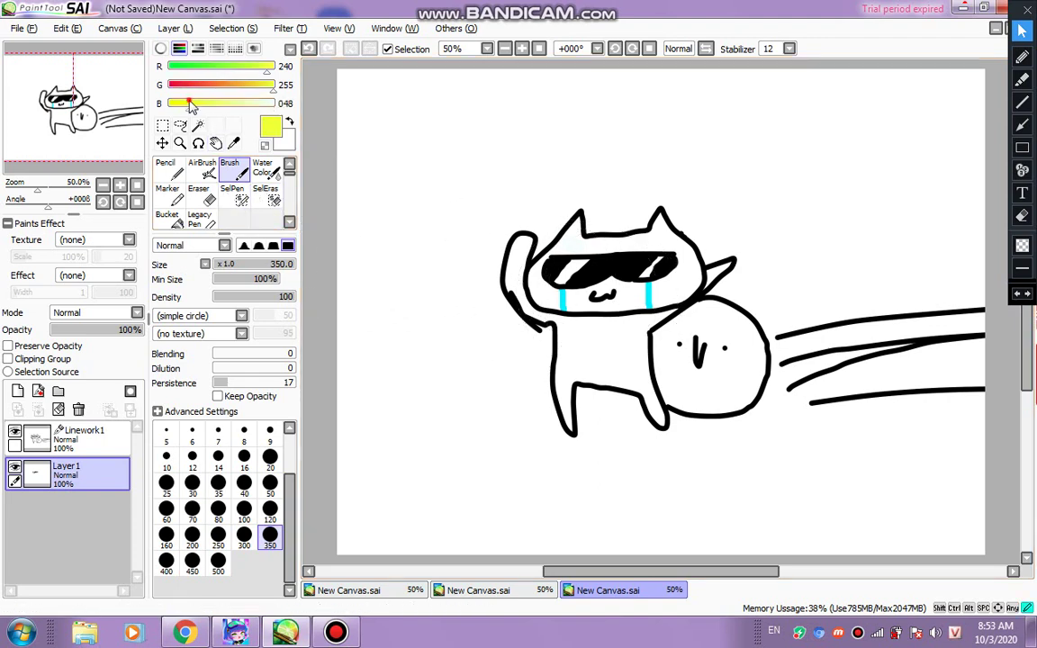
pyautogui.click(260, 105)
pyautogui.click(236, 103)
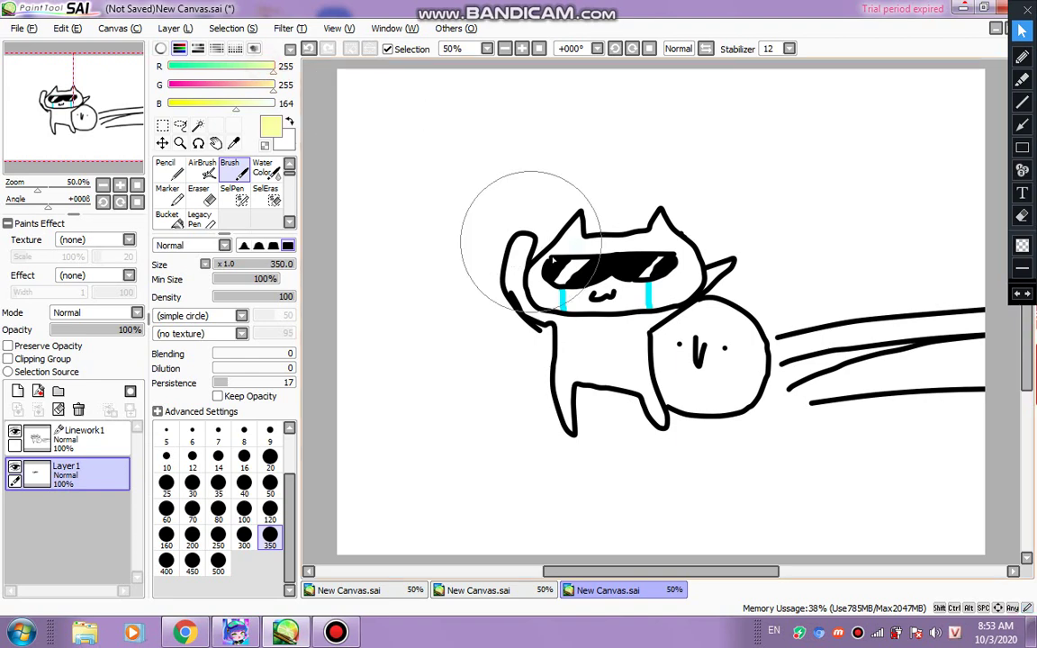
pyautogui.moveTo(612, 286); pyautogui.dragTo(608, 290)
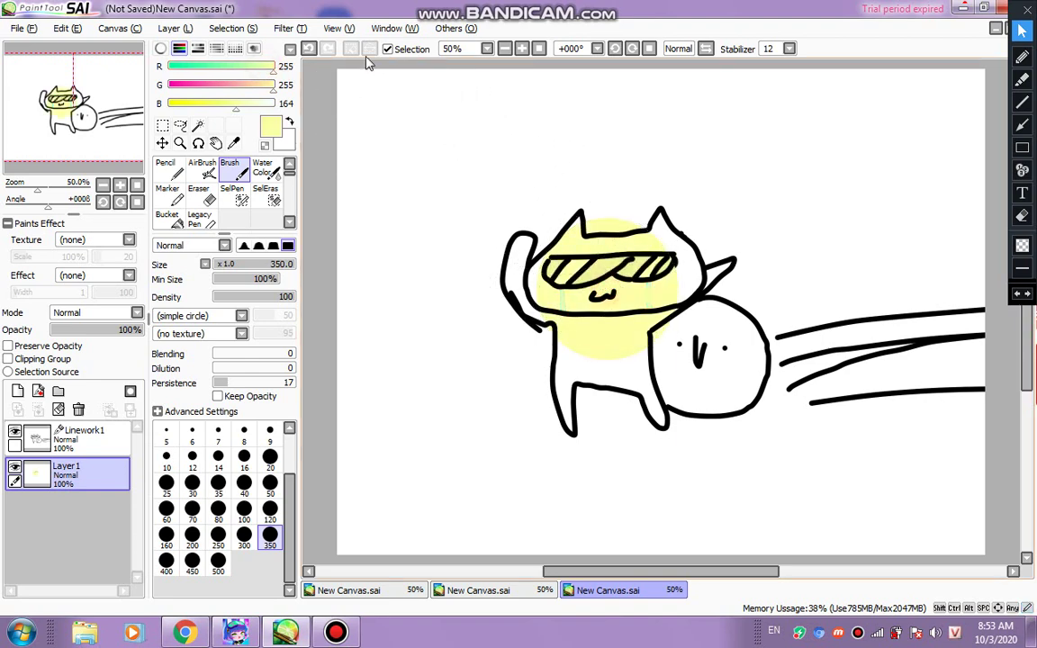
pyautogui.click(310, 49)
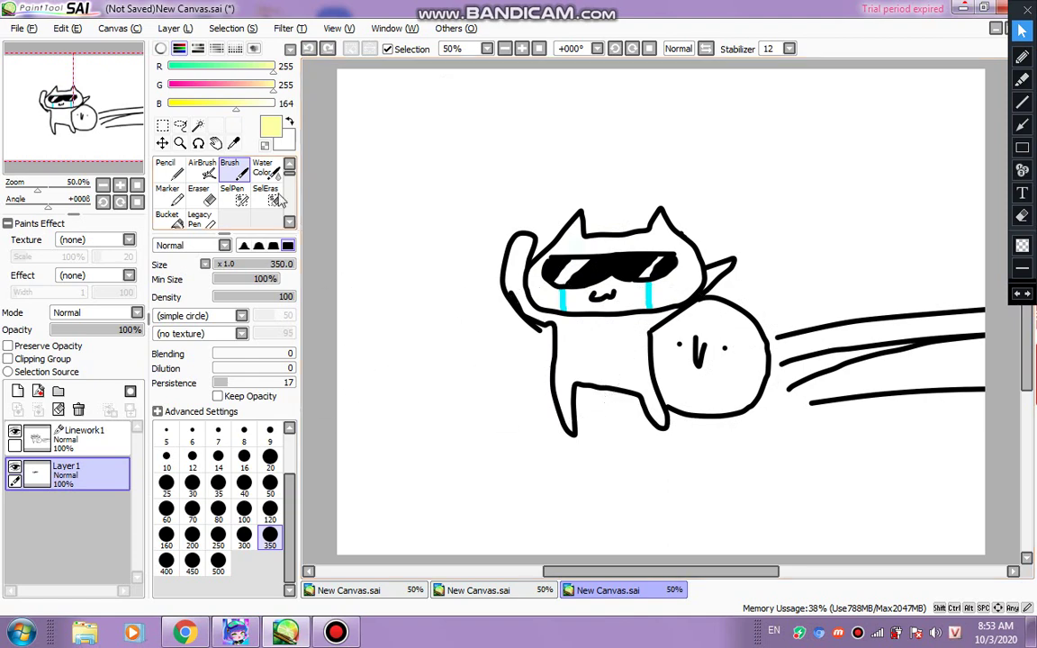
# - Fill the round figure with pale yellow (RGB 255, 255, 172) on Layer1, using the Brush at size 250
pyautogui.click(240, 108)
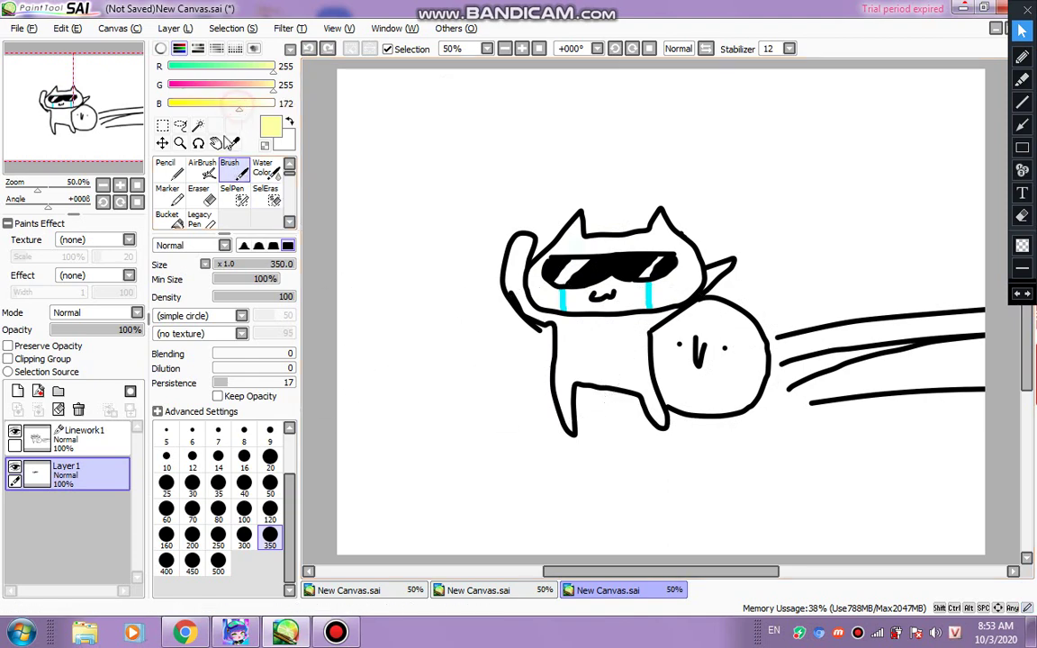
pyautogui.click(218, 484)
pyautogui.click(270, 510)
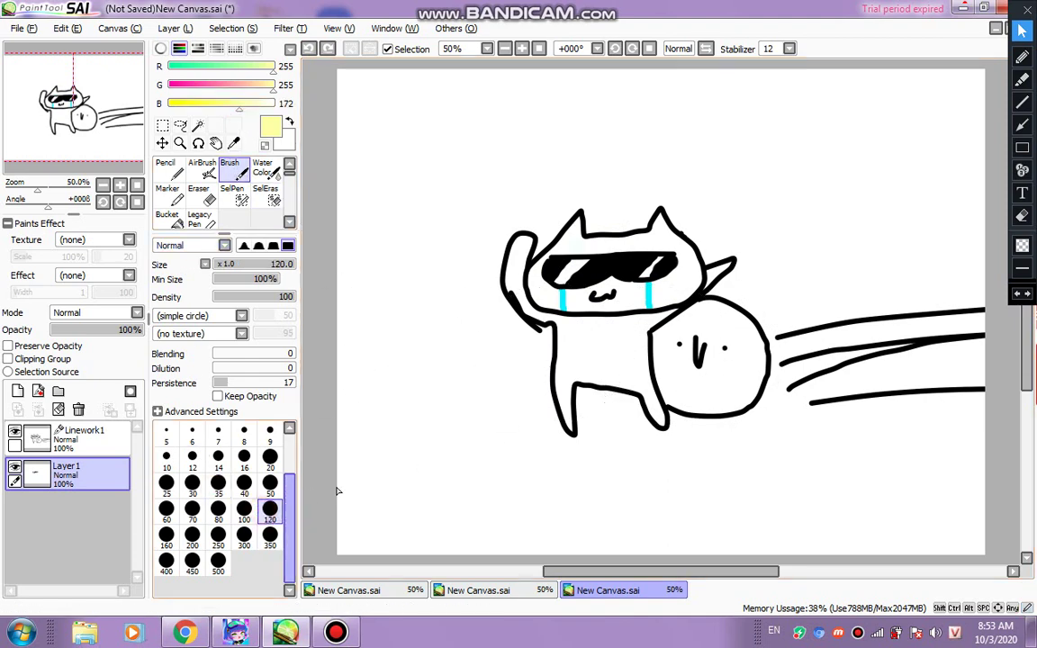
pyautogui.click(218, 536)
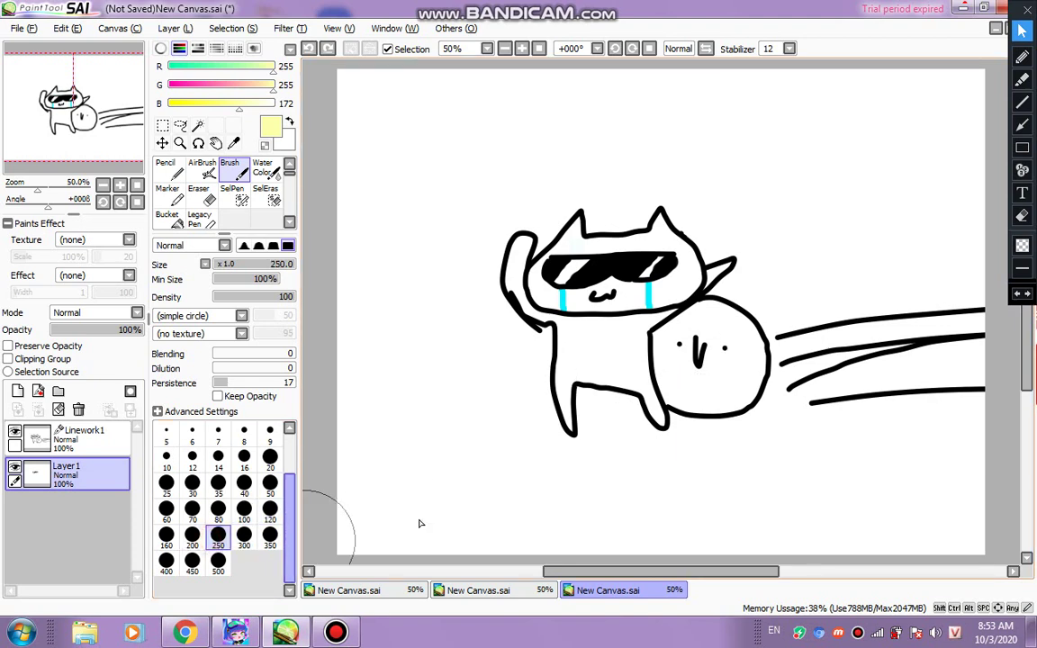
pyautogui.click(706, 365)
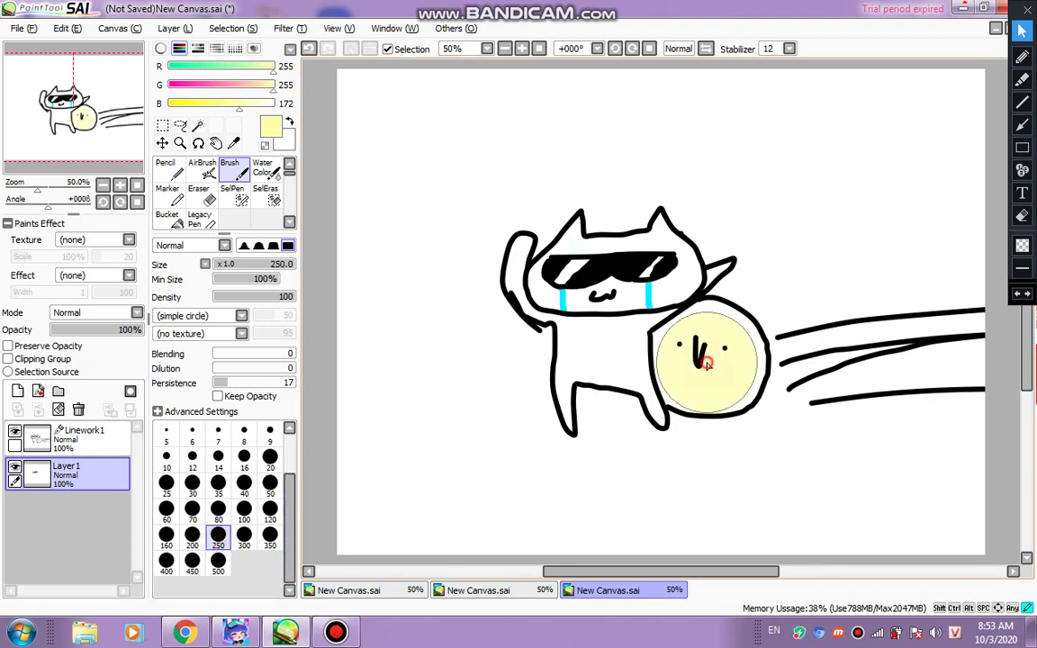
pyautogui.moveTo(707, 365)
pyautogui.mouseDown()
pyautogui.moveTo(721, 368)
pyautogui.moveTo(706, 353)
pyautogui.moveTo(694, 368)
pyautogui.moveTo(698, 357)
pyautogui.moveTo(630, 319)
pyautogui.moveTo(664, 318)
pyautogui.mouseUp()
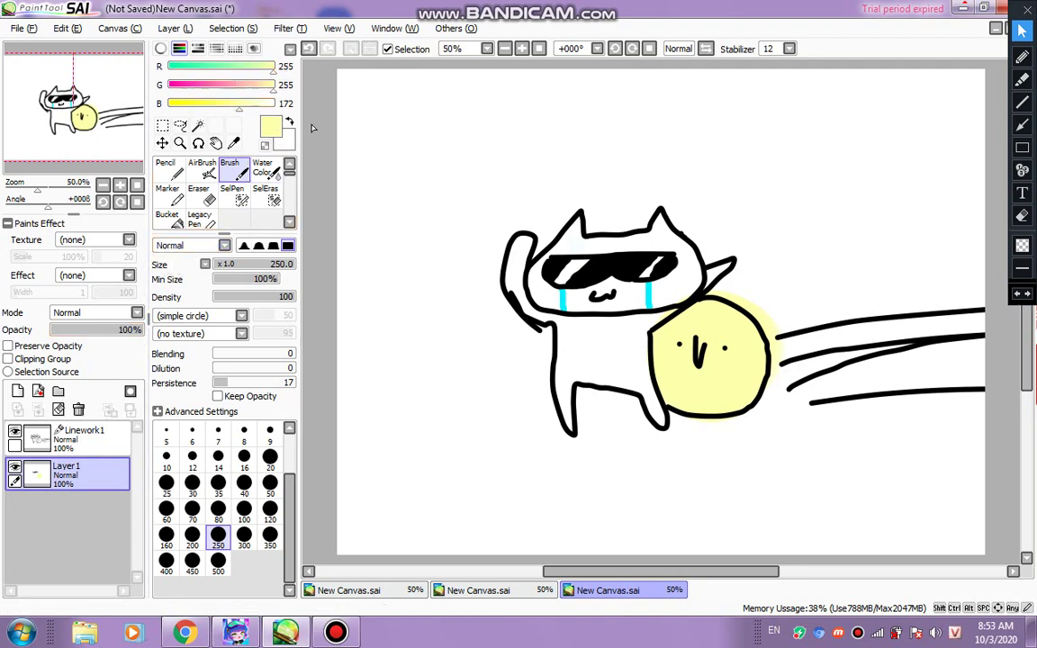
# - Switch to Bandicam's drawing pencil and write a red dashed line with "OK" below it, above the round figure
pyautogui.click(1022, 56)
pyautogui.moveTo(847, 139); pyautogui.dragTo(938, 149)
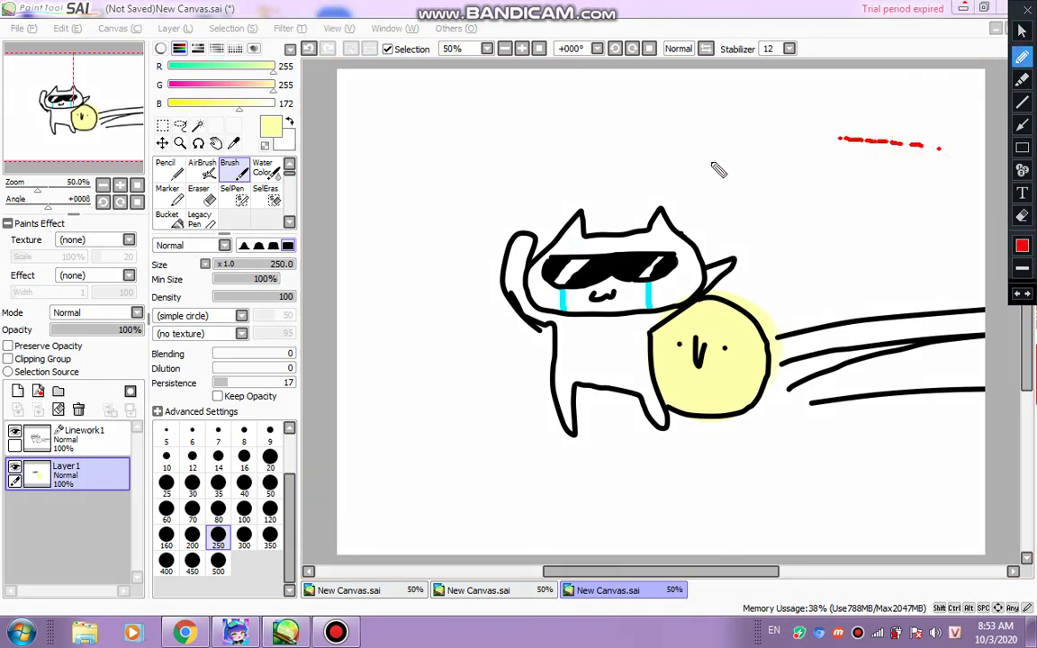
pyautogui.moveTo(776, 170); pyautogui.dragTo(776, 214)
pyautogui.moveTo(741, 166)
pyautogui.mouseDown()
pyautogui.moveTo(761, 193)
pyautogui.moveTo(741, 217)
pyautogui.moveTo(723, 198)
pyautogui.moveTo(733, 169)
pyautogui.moveTo(751, 160)
pyautogui.moveTo(769, 188)
pyautogui.moveTo(789, 182)
pyautogui.moveTo(782, 191)
pyautogui.moveTo(827, 214)
pyautogui.mouseUp()
# - Handwrite "Video tới đây thui" in red above the cat, leading up to the dashed line
pyautogui.moveTo(609, 4)
pyautogui.moveTo(420, 141)
pyautogui.mouseDown()
pyautogui.moveTo(435, 176)
pyautogui.moveTo(457, 143)
pyautogui.moveTo(452, 196)
pyautogui.moveTo(468, 138)
pyautogui.moveTo(461, 205)
pyautogui.mouseUp()
pyautogui.click(462, 158)
pyautogui.click(466, 137)
pyautogui.moveTo(483, 161)
pyautogui.mouseDown()
pyautogui.moveTo(481, 218)
pyautogui.moveTo(501, 184)
pyautogui.moveTo(501, 212)
pyautogui.moveTo(533, 209)
pyautogui.mouseUp()
pyautogui.moveTo(580, 117)
pyautogui.mouseDown()
pyautogui.moveTo(570, 163)
pyautogui.moveTo(571, 144)
pyautogui.moveTo(588, 173)
pyautogui.moveTo(593, 155)
pyautogui.moveTo(619, 174)
pyautogui.mouseUp()
pyautogui.moveTo(608, 102)
pyautogui.mouseDown()
pyautogui.moveTo(593, 117)
pyautogui.moveTo(640, 153)
pyautogui.moveTo(664, 153)
pyautogui.moveTo(664, 132)
pyautogui.moveTo(666, 149)
pyautogui.moveTo(686, 151)
pyautogui.moveTo(695, 187)
pyautogui.mouseUp()
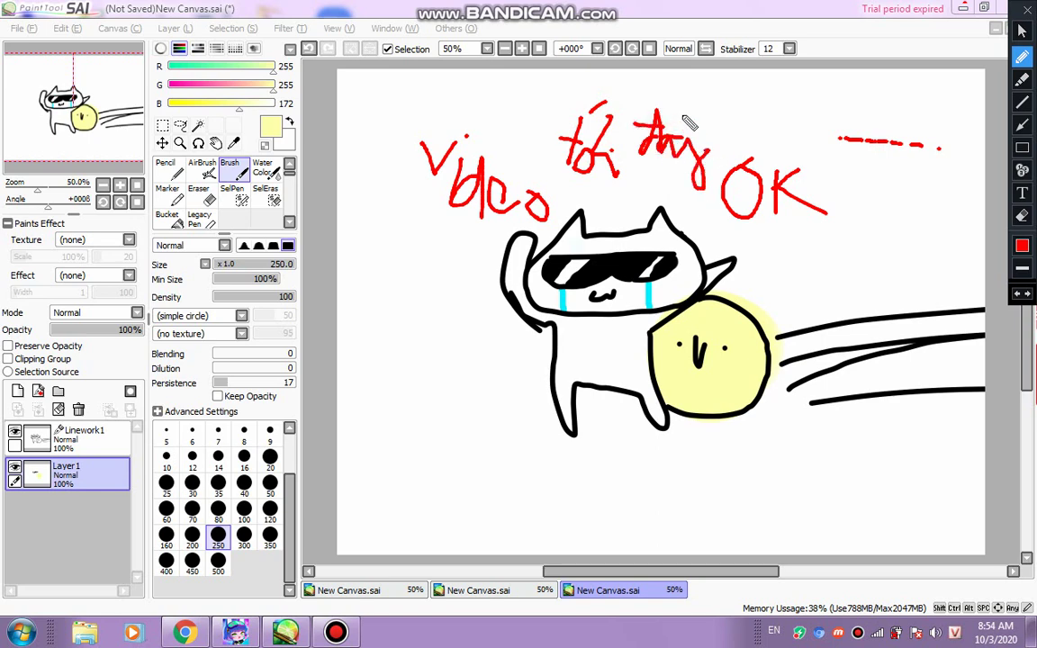
pyautogui.click(722, 111)
pyautogui.moveTo(723, 111)
pyautogui.mouseDown()
pyautogui.moveTo(727, 143)
pyautogui.moveTo(740, 115)
pyautogui.moveTo(762, 142)
pyautogui.moveTo(790, 141)
pyautogui.mouseUp()
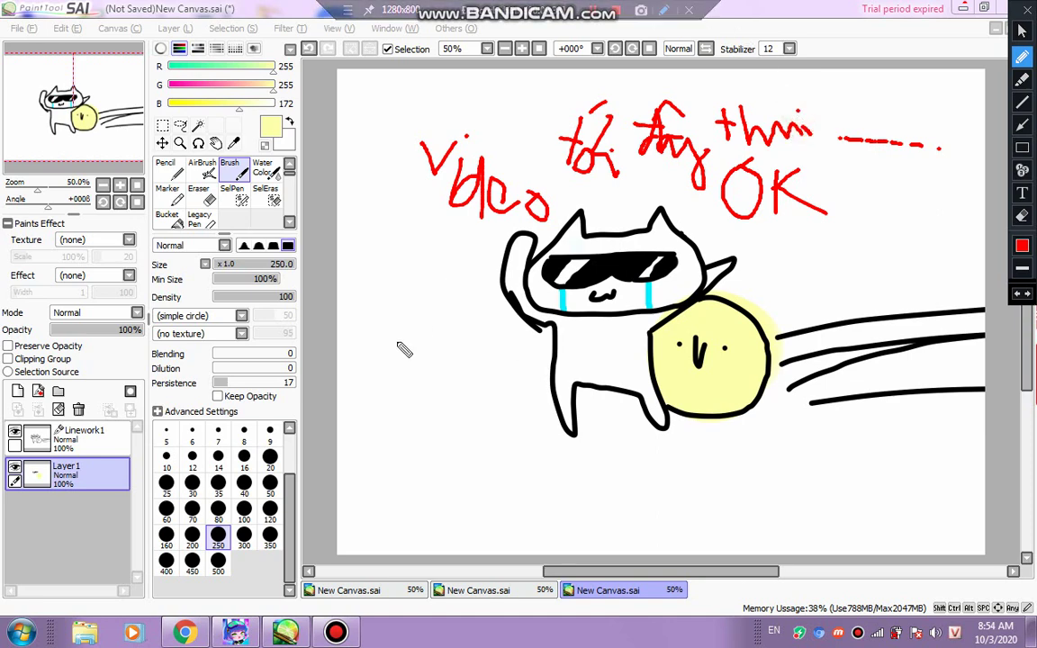
# - Handwrite "bye" in red below and beside the cat, and return to the normal cursor
pyautogui.moveTo(377, 393)
pyautogui.mouseDown()
pyautogui.moveTo(375, 433)
pyautogui.moveTo(389, 431)
pyautogui.moveTo(391, 448)
pyautogui.moveTo(377, 443)
pyautogui.moveTo(422, 437)
pyautogui.moveTo(423, 454)
pyautogui.moveTo(439, 437)
pyautogui.moveTo(423, 495)
pyautogui.mouseUp()
pyautogui.moveTo(477, 445)
pyautogui.mouseDown()
pyautogui.moveTo(453, 455)
pyautogui.moveTo(526, 467)
pyautogui.mouseUp()
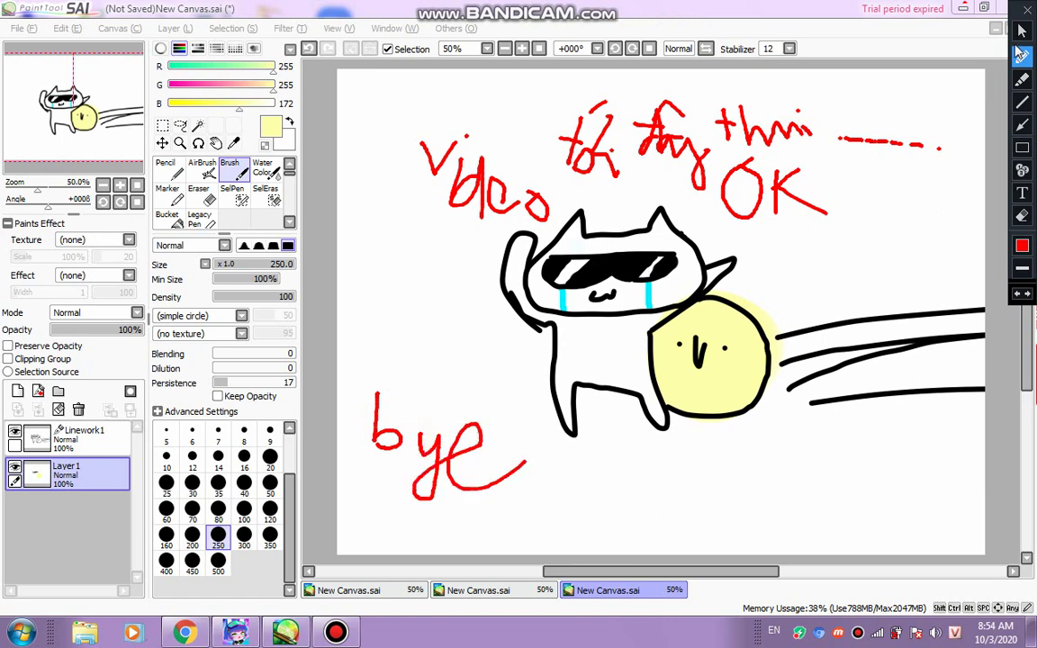
pyautogui.click(1022, 31)
pyautogui.moveTo(577, 7)
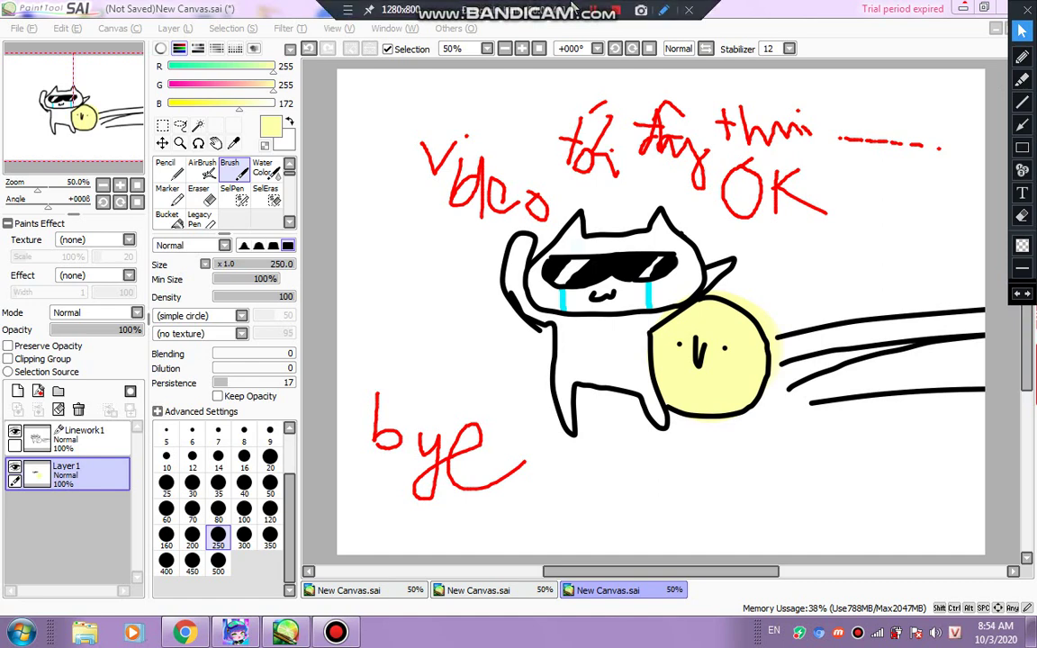